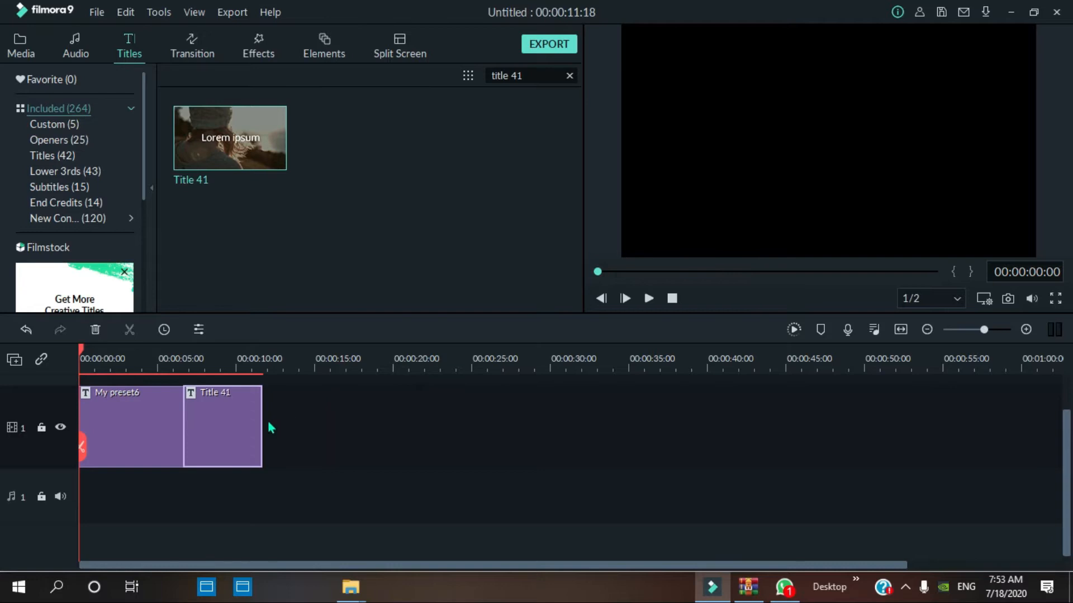
# Extend the Title 41 clip to about 6 seconds and append Title 5, also about 6 seconds long, after it on the timeline
pyautogui.moveTo(262, 414); pyautogui.dragTo(278, 414)
pyautogui.click(532, 67)
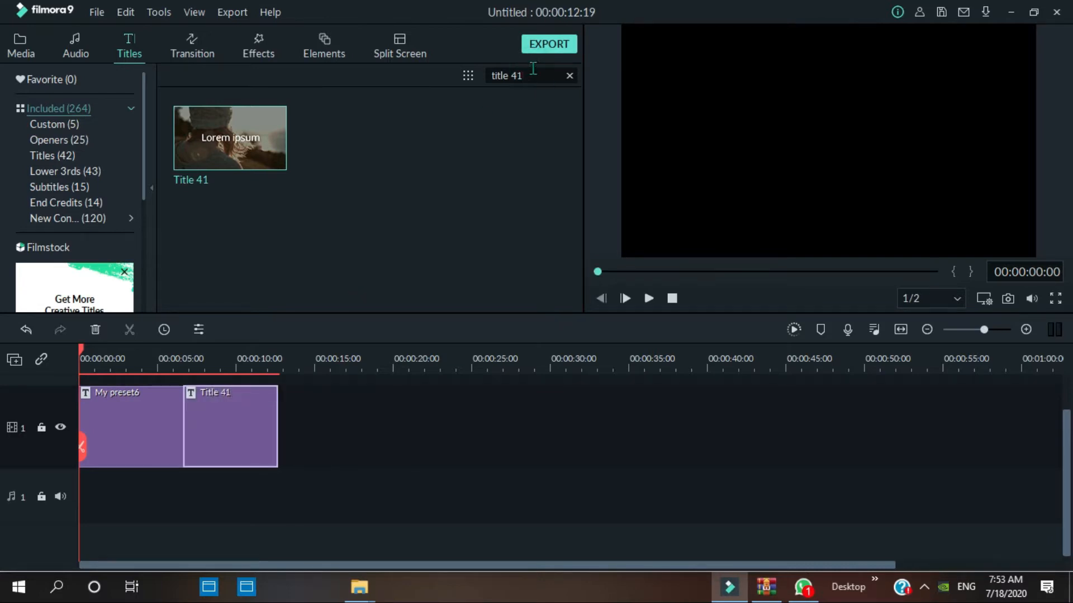
pyautogui.press('BackSpace')
pyautogui.press('BackSpace')
pyautogui.write('5')
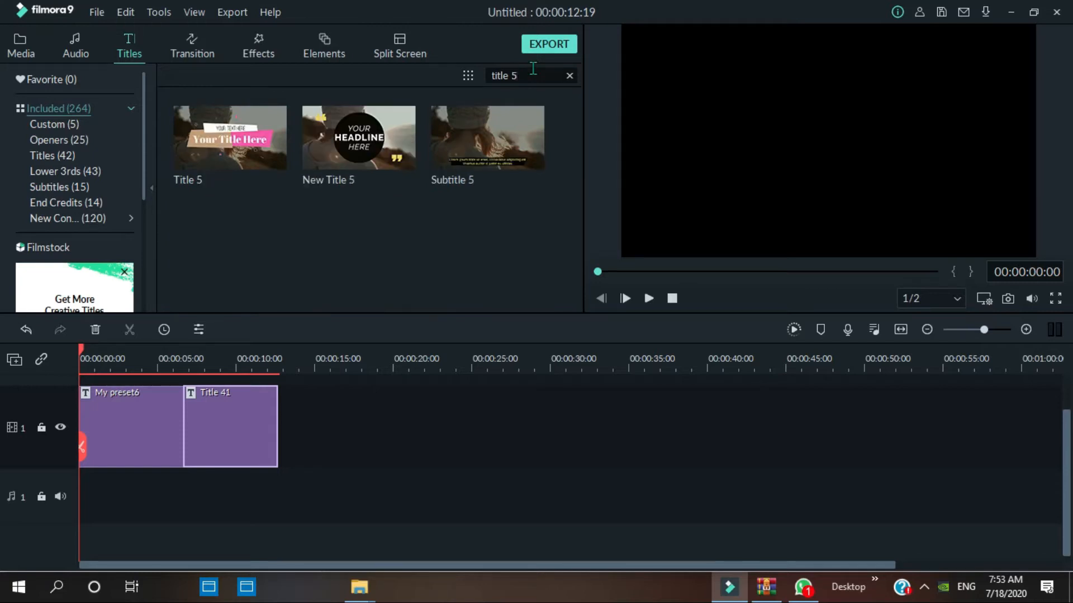
pyautogui.moveTo(251, 147); pyautogui.dragTo(287, 414)
pyautogui.moveTo(356, 420); pyautogui.dragTo(371, 420)
# Open the My preset6 title in the advanced text editor and clear its HERE text
pyautogui.click(115, 431)
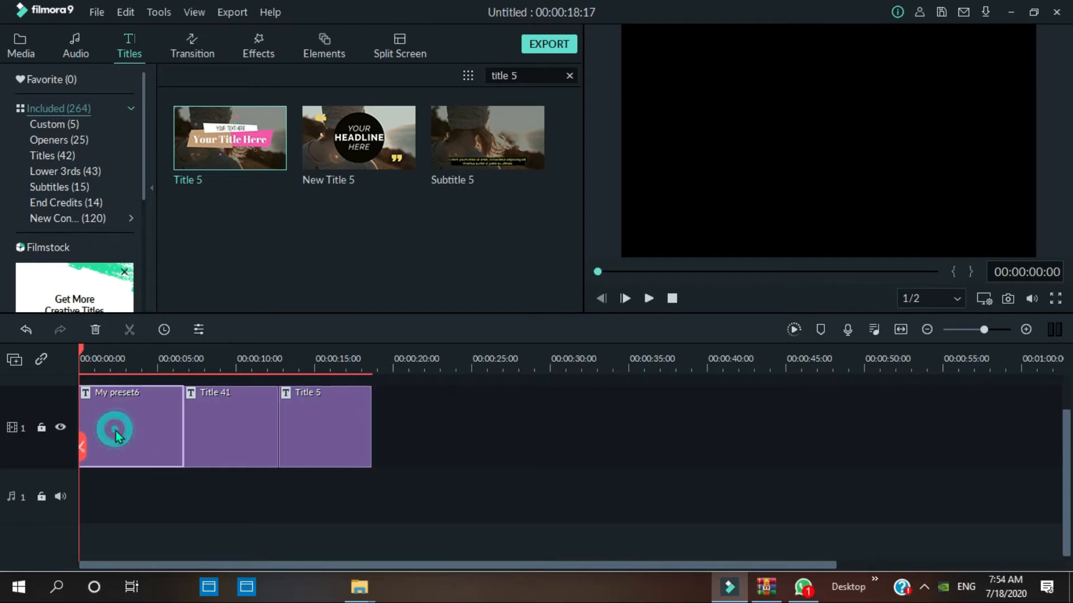
pyautogui.doubleClick(137, 426)
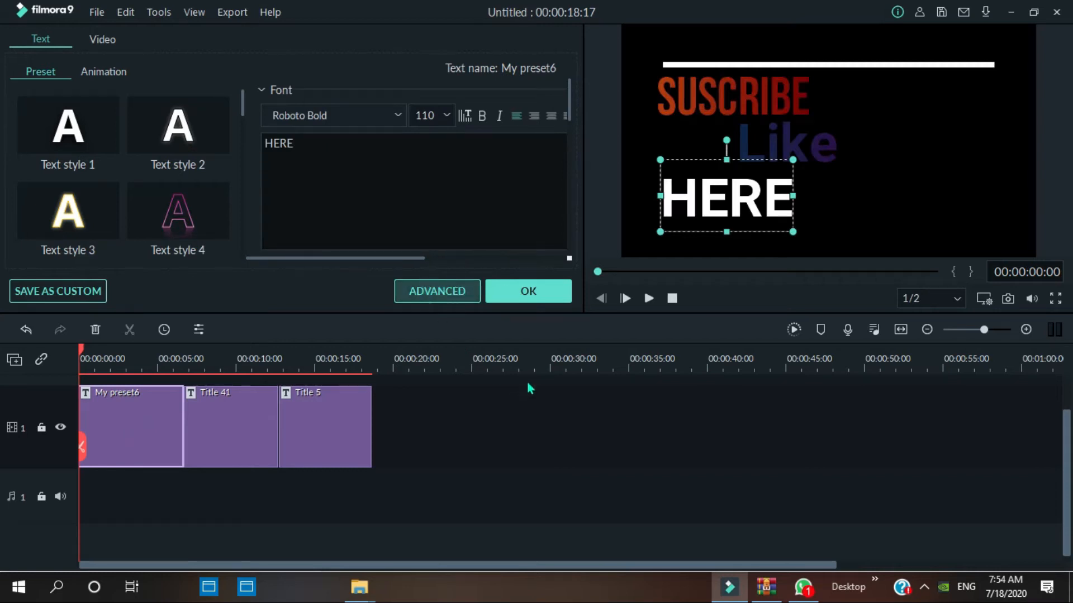
pyautogui.click(446, 289)
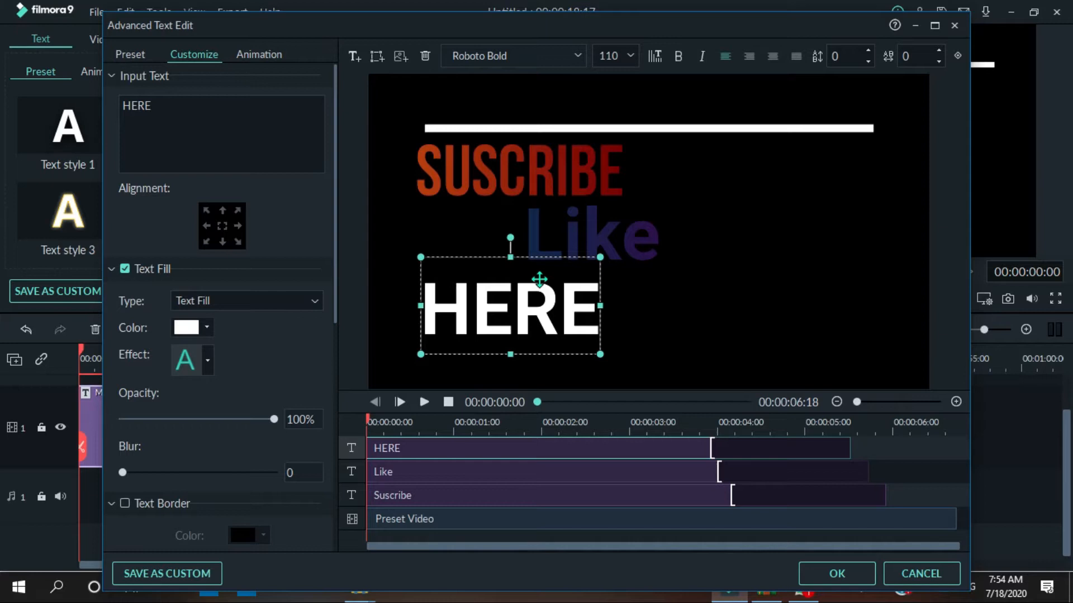
pyautogui.click(172, 95)
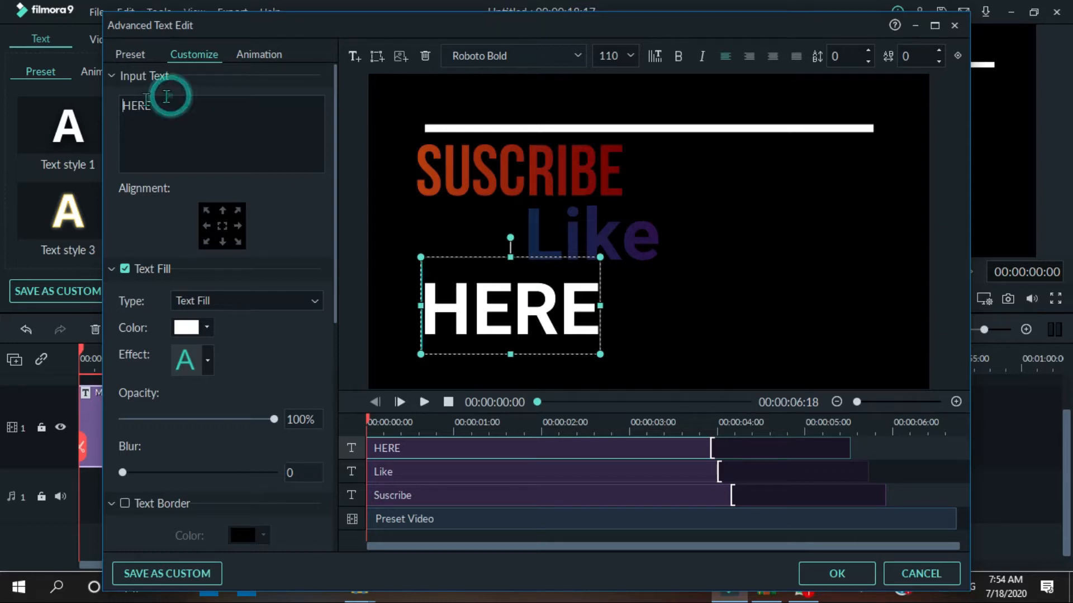
pyautogui.moveTo(153, 100); pyautogui.dragTo(97, 104)
pyautogui.press('BackSpace')
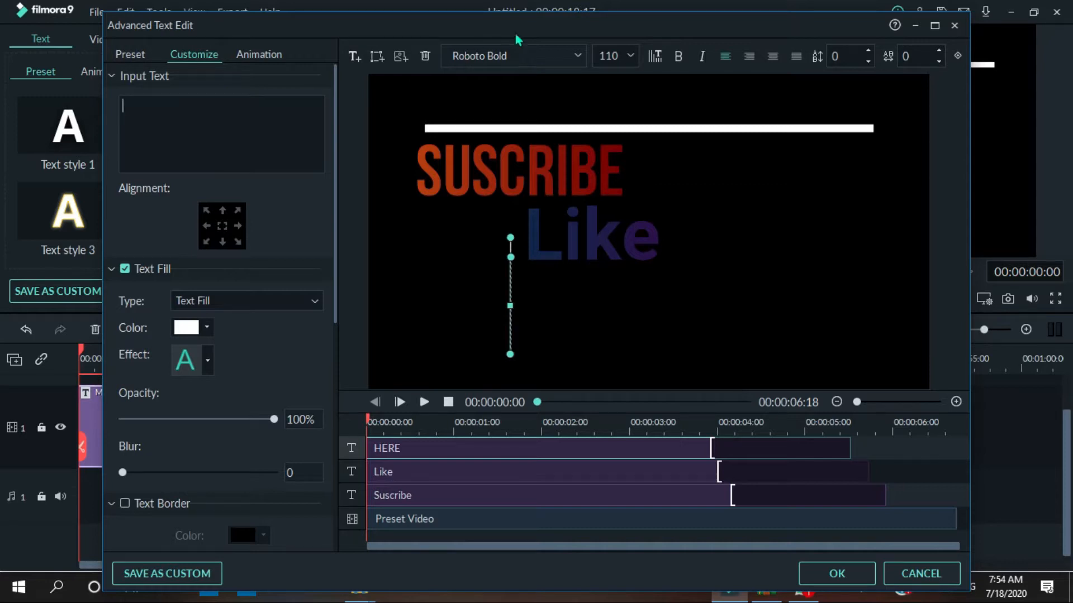
# Set the emptied text box to Bebas Neue at size 90 and enter "Share" as its text
pyautogui.click(513, 56)
pyautogui.click(577, 54)
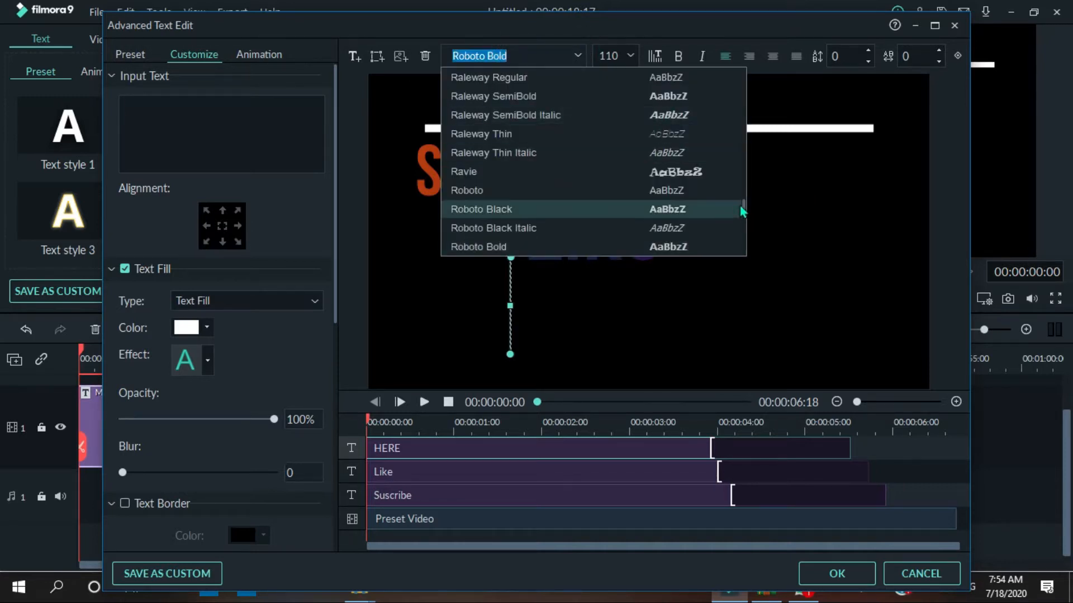
pyautogui.moveTo(743, 209); pyautogui.dragTo(742, 88)
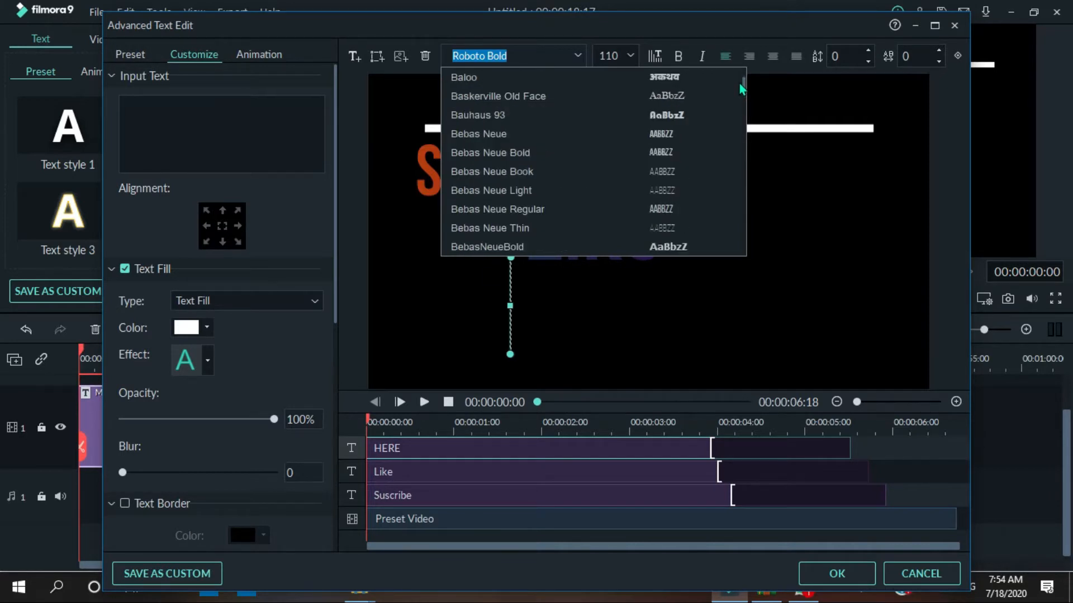
pyautogui.click(531, 133)
pyautogui.click(147, 121)
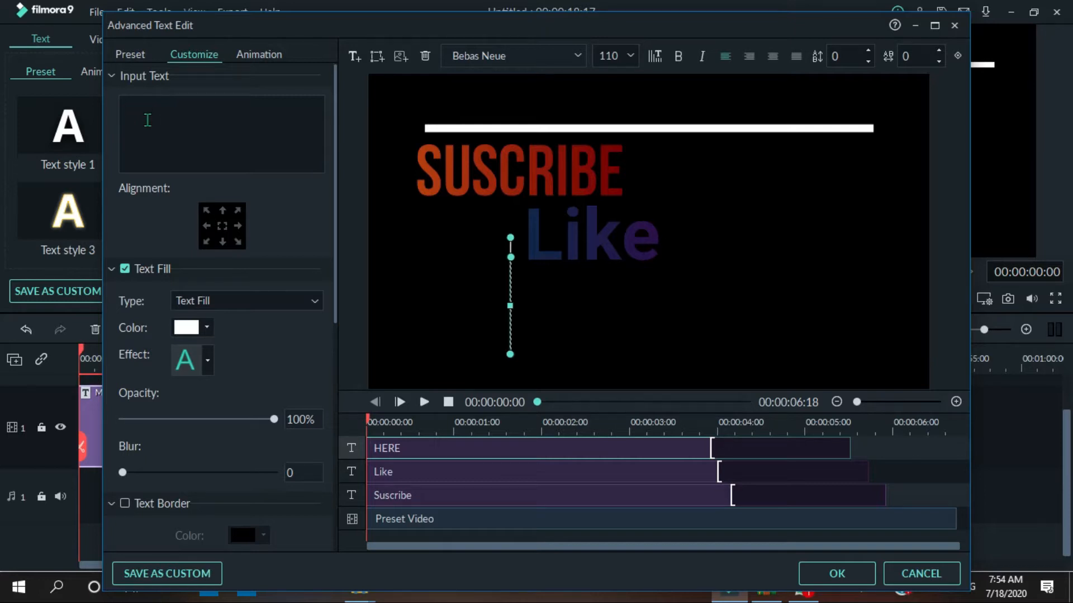
pyautogui.click(632, 56)
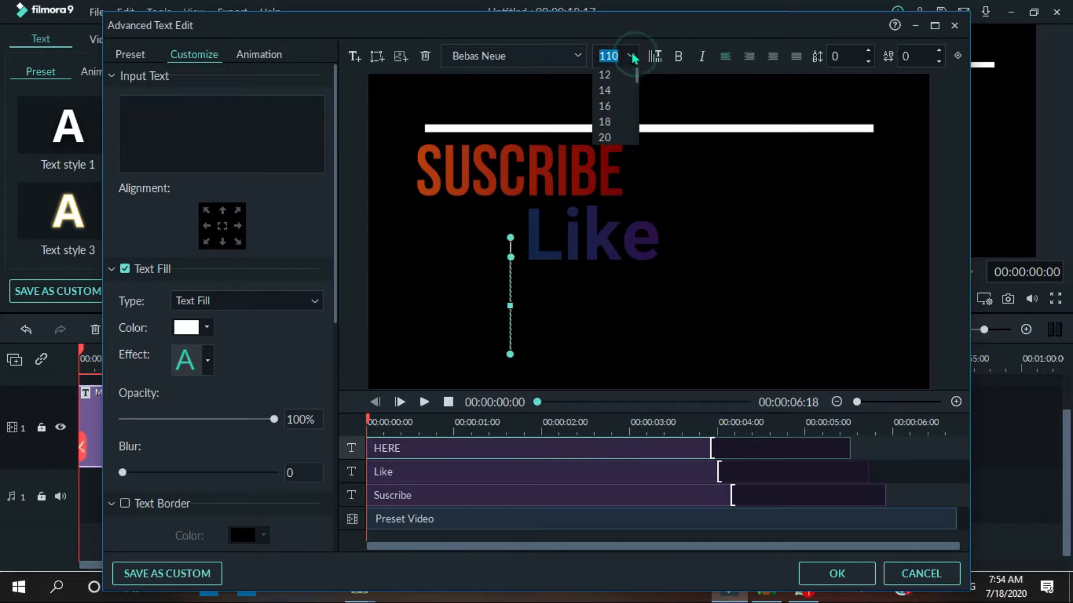
pyautogui.moveTo(638, 77); pyautogui.dragTo(647, 138)
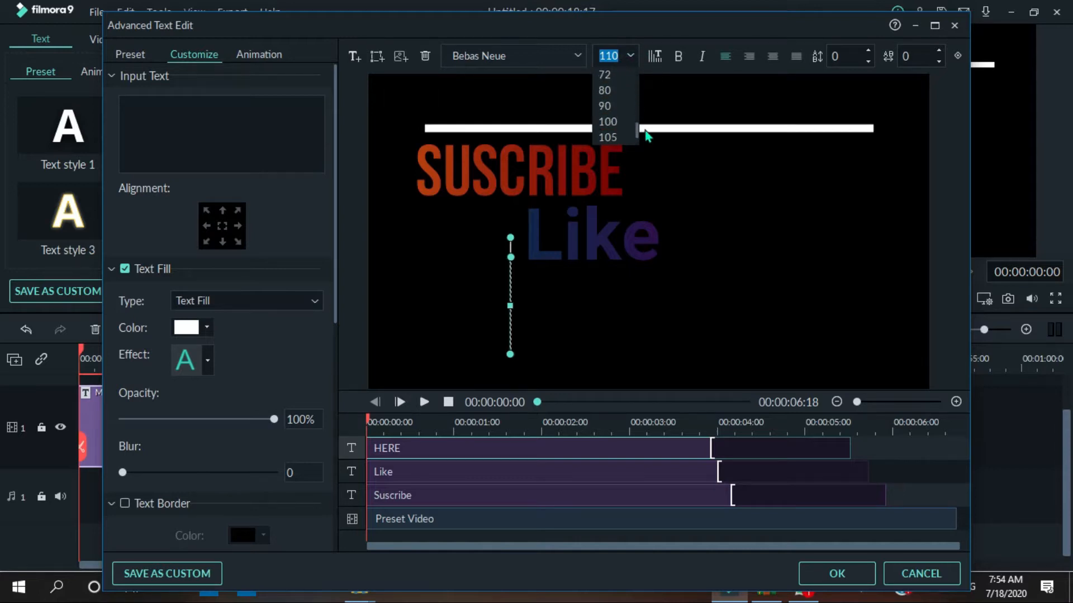
pyautogui.click(626, 105)
pyautogui.click(246, 116)
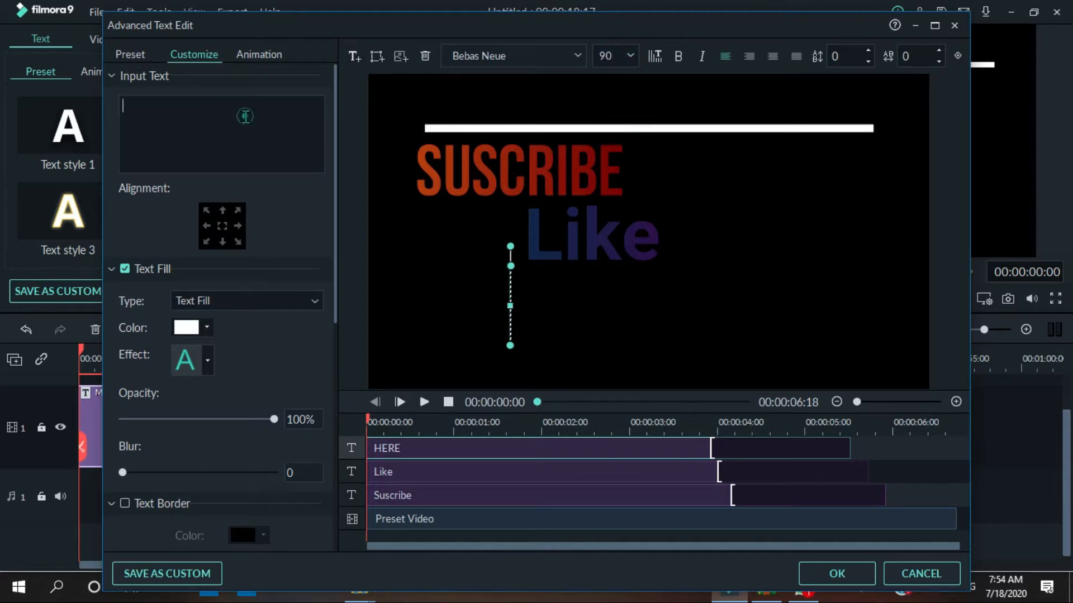
pyautogui.write('Share')
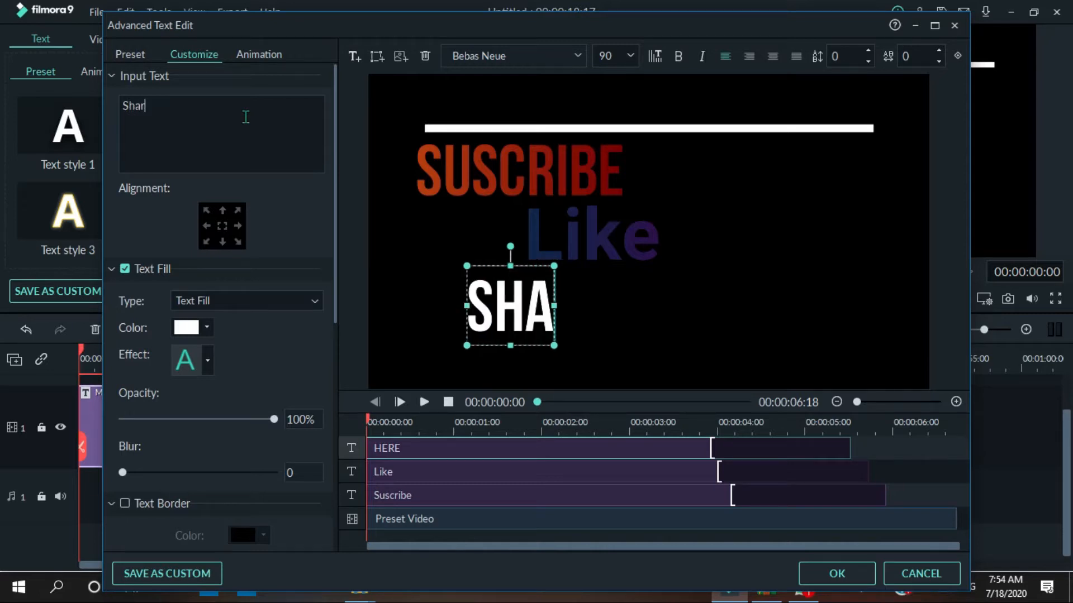
# Give the Share text a gradient fill from dark red to magenta and apply the advanced edits
pyautogui.click(224, 302)
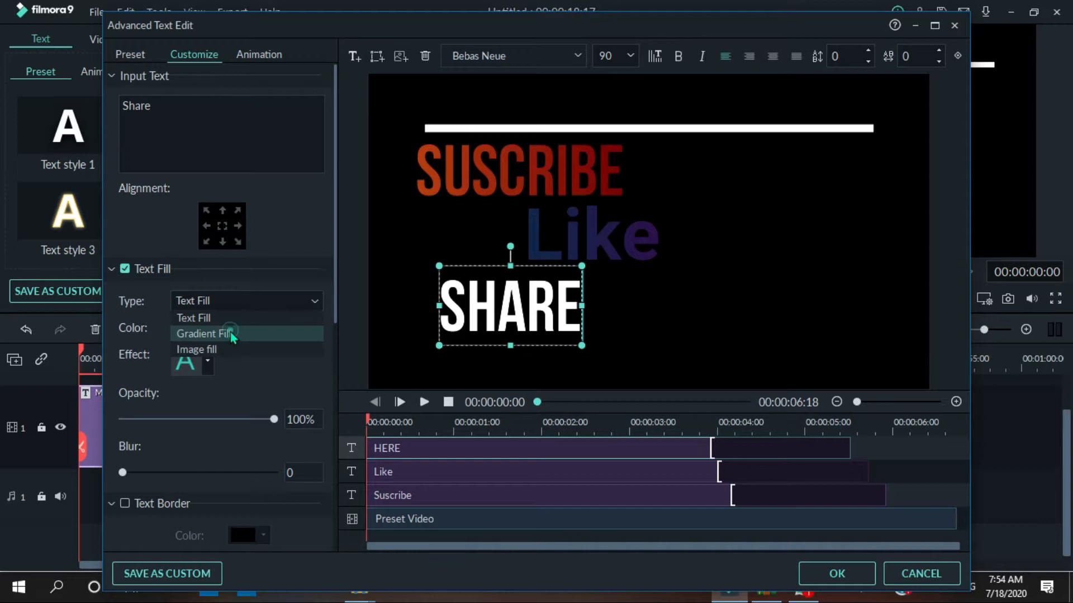
pyautogui.click(231, 334)
pyautogui.click(210, 327)
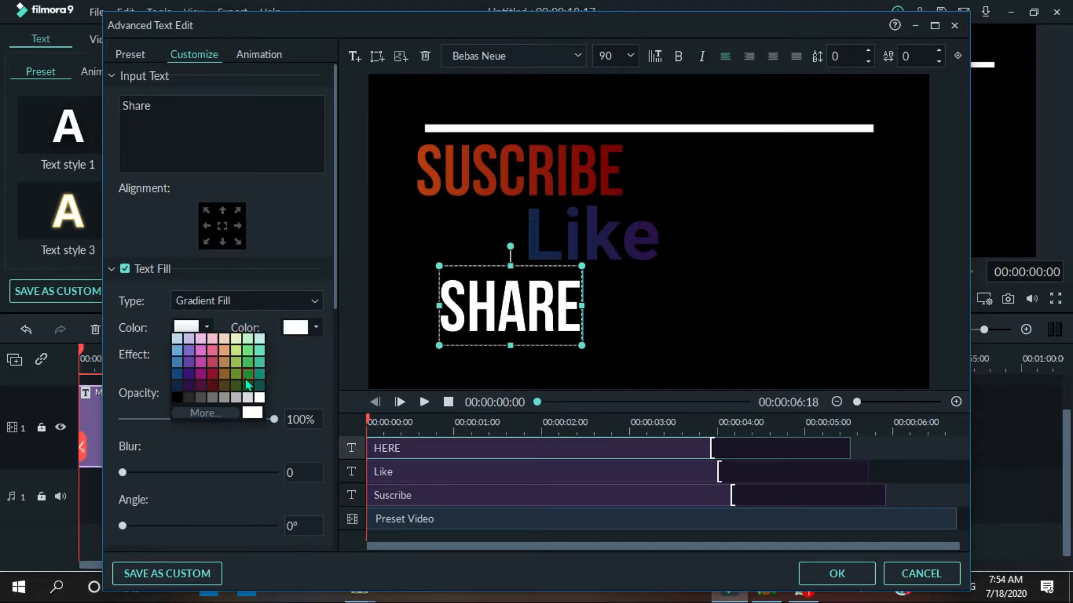
pyautogui.click(219, 386)
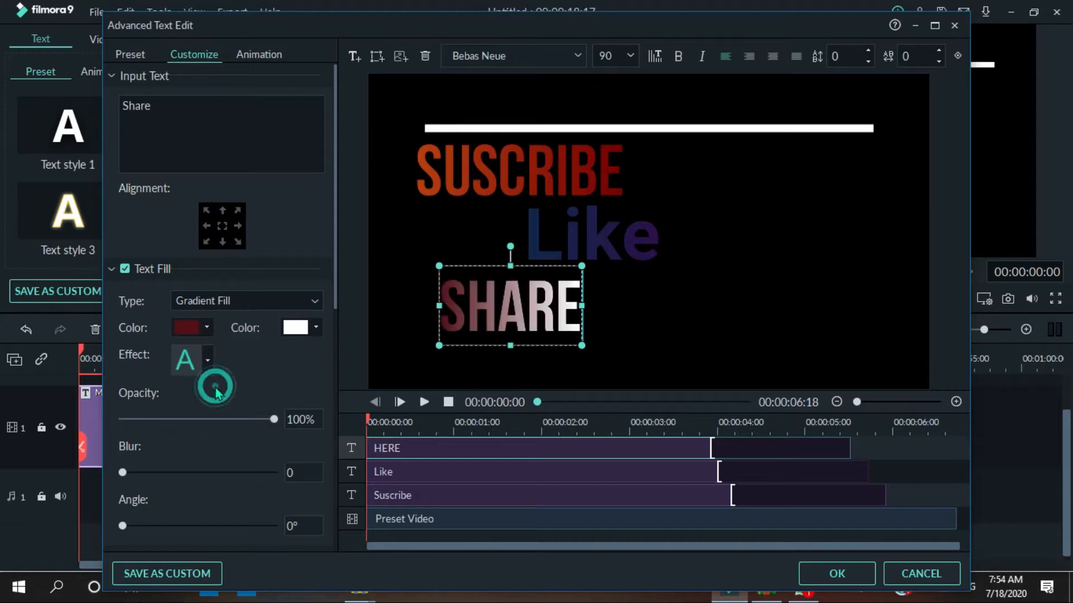
pyautogui.click(314, 328)
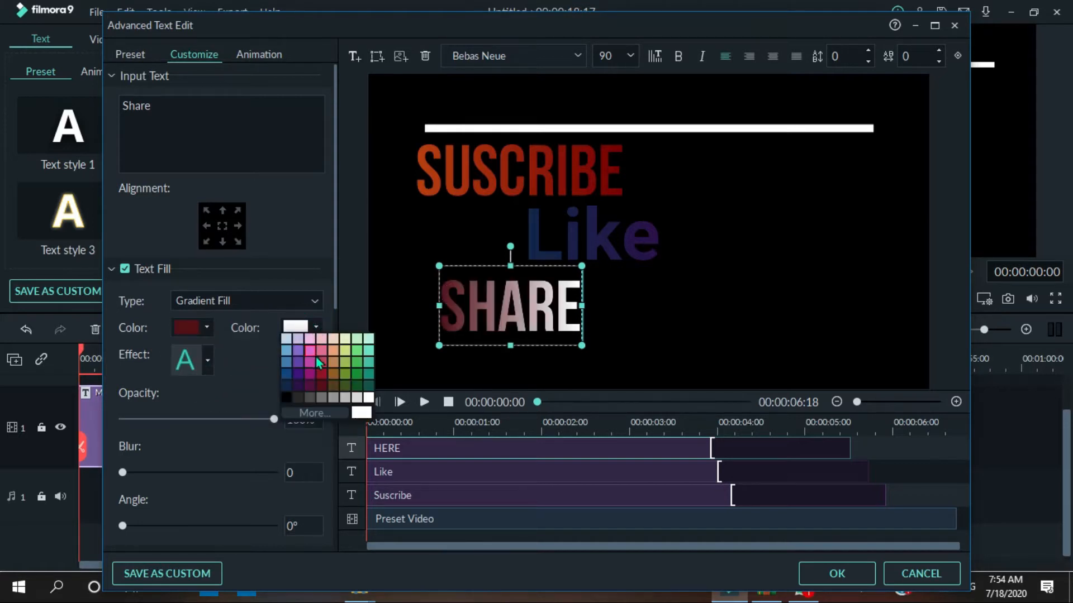
pyautogui.click(310, 379)
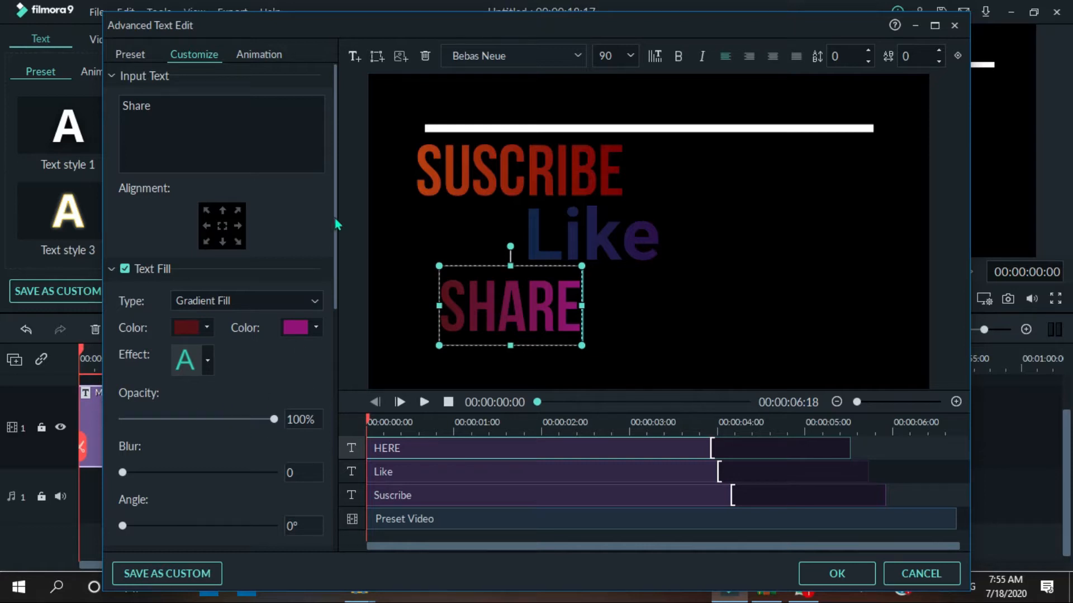
pyautogui.click(836, 576)
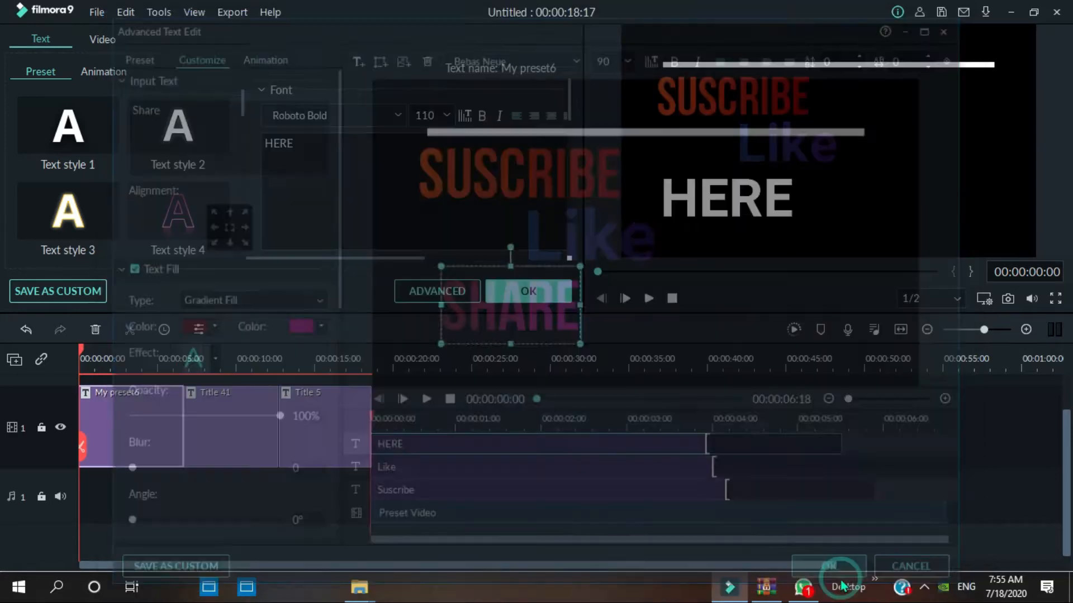
# Open the Title 41 clip in the advanced text editor and move the Lorem ipsum layer's opening animation marker to the start
pyautogui.click(226, 422)
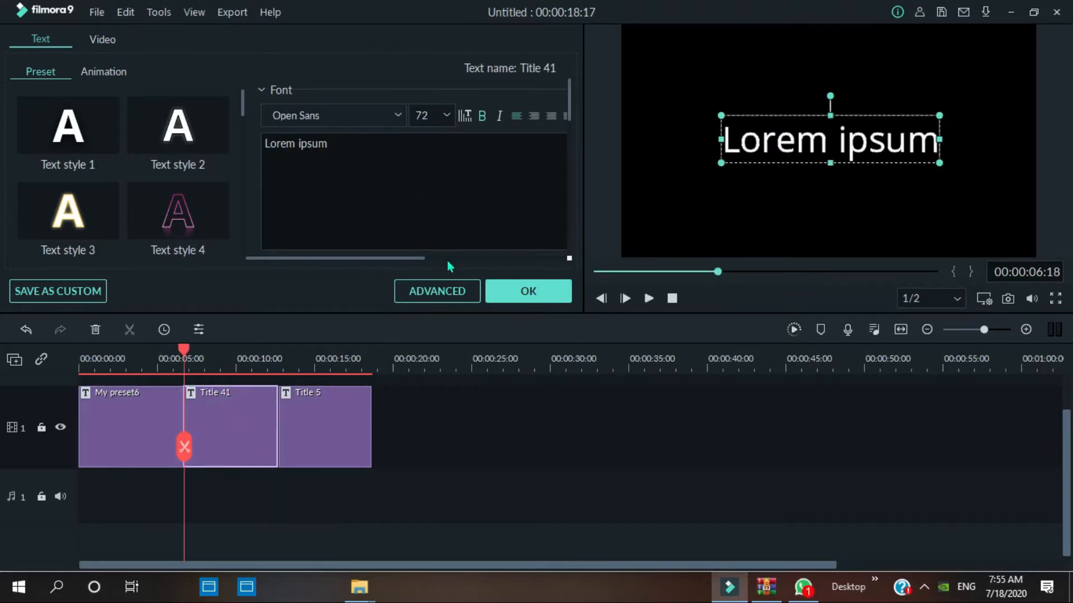
pyautogui.click(433, 286)
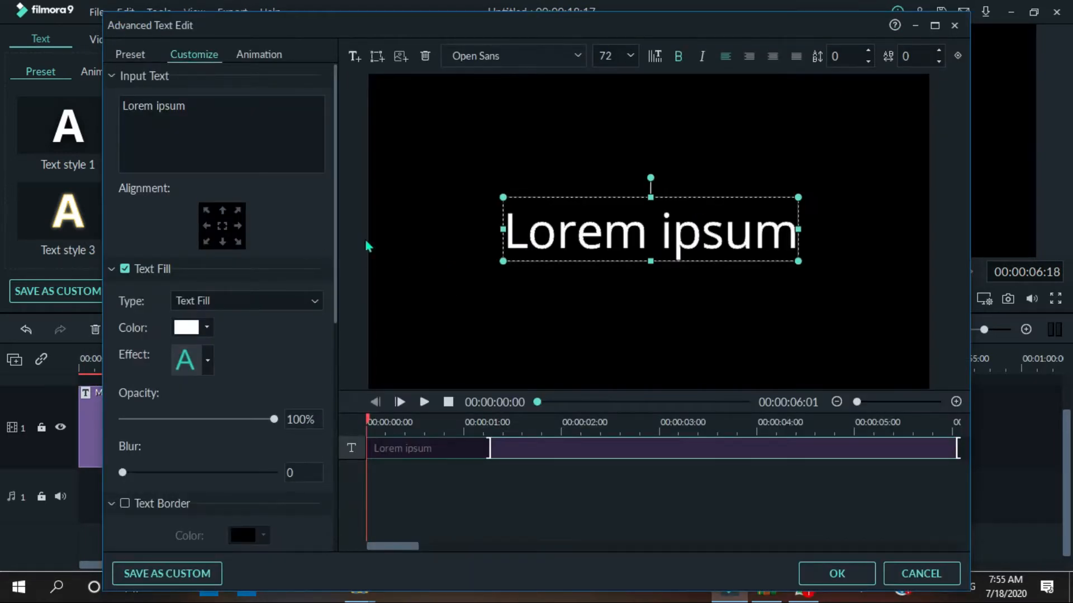
pyautogui.click(487, 448)
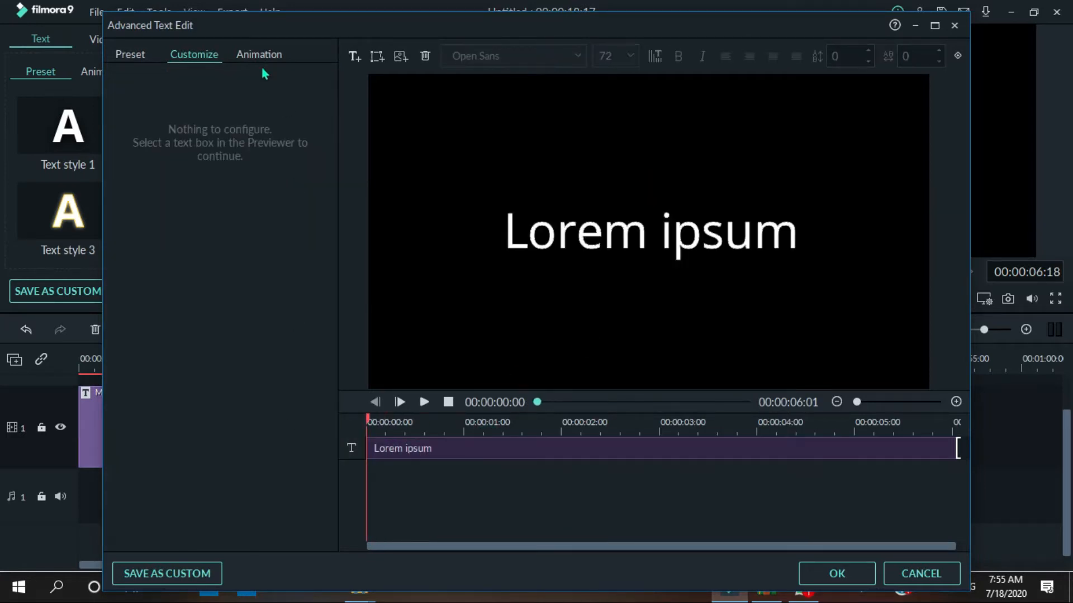
pyautogui.click(420, 454)
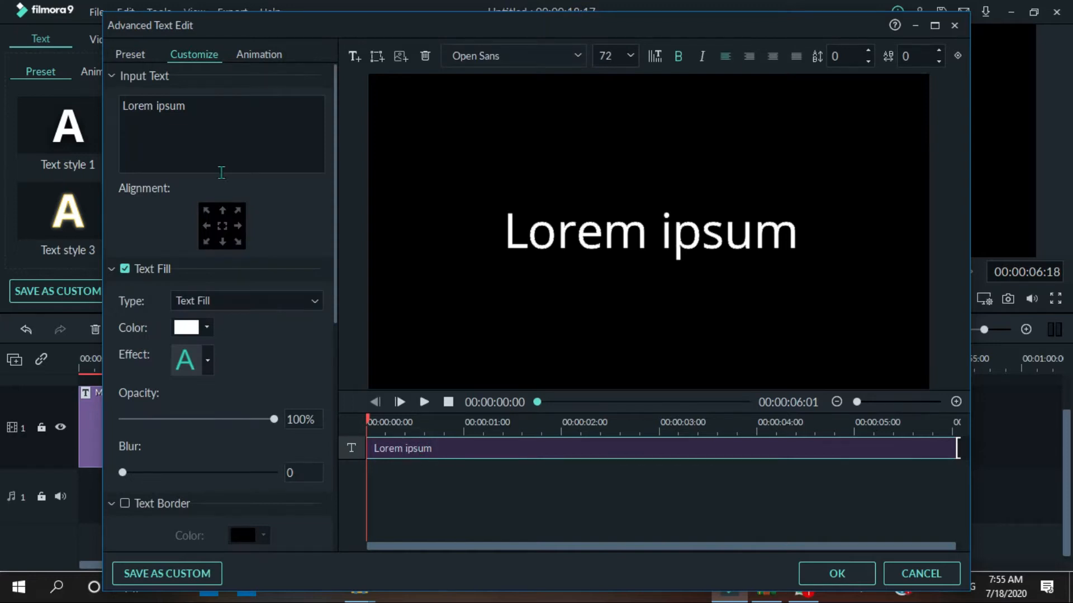
# Clear the Lorem ipsum text and set its font to Bebas Neue
pyautogui.click(199, 98)
pyautogui.hotkey('ctrl', 'a')
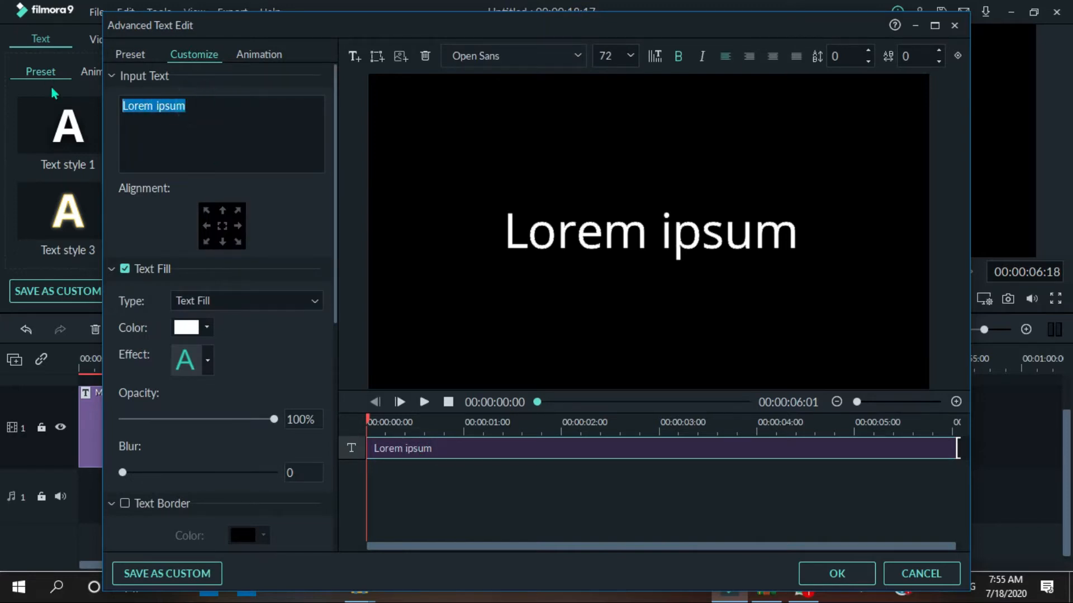
pyautogui.press('Delete')
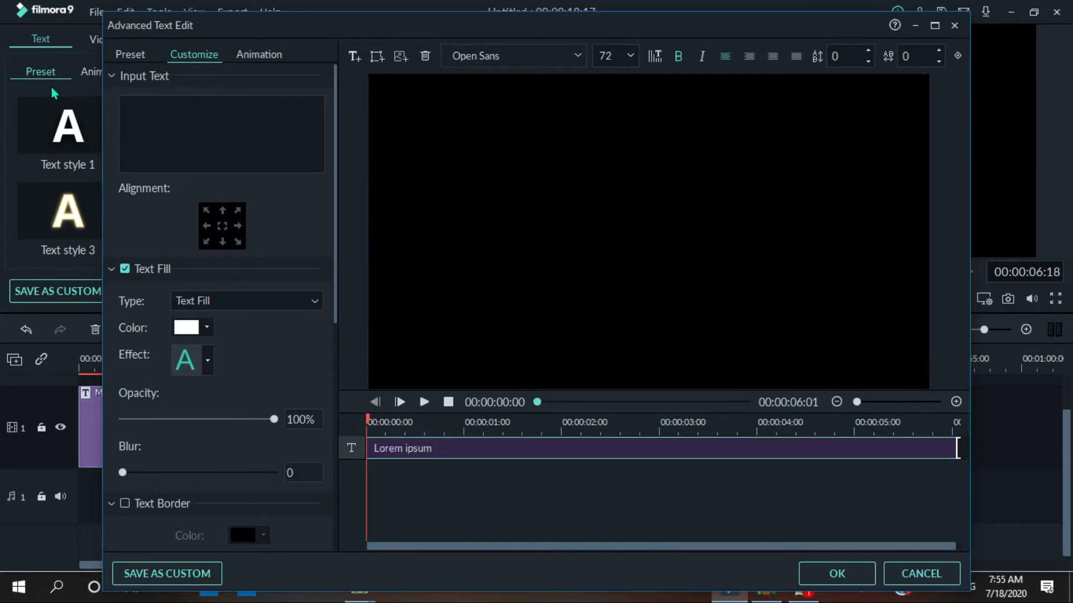
pyautogui.click(578, 56)
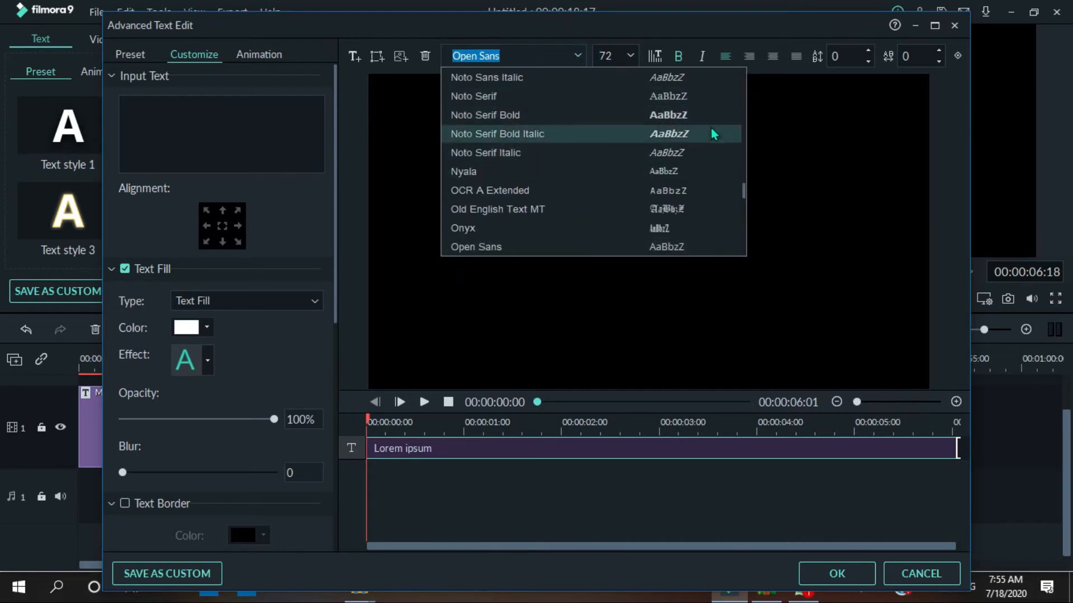
pyautogui.scroll(10, 714, 134)
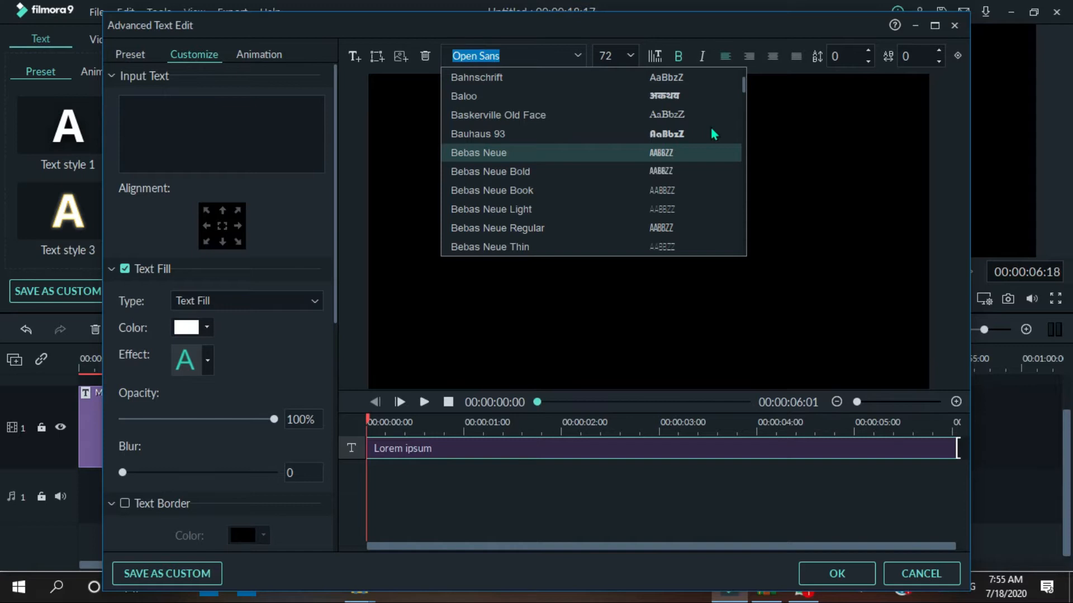
pyautogui.scroll(-8, 647, 132)
pyautogui.click(540, 50)
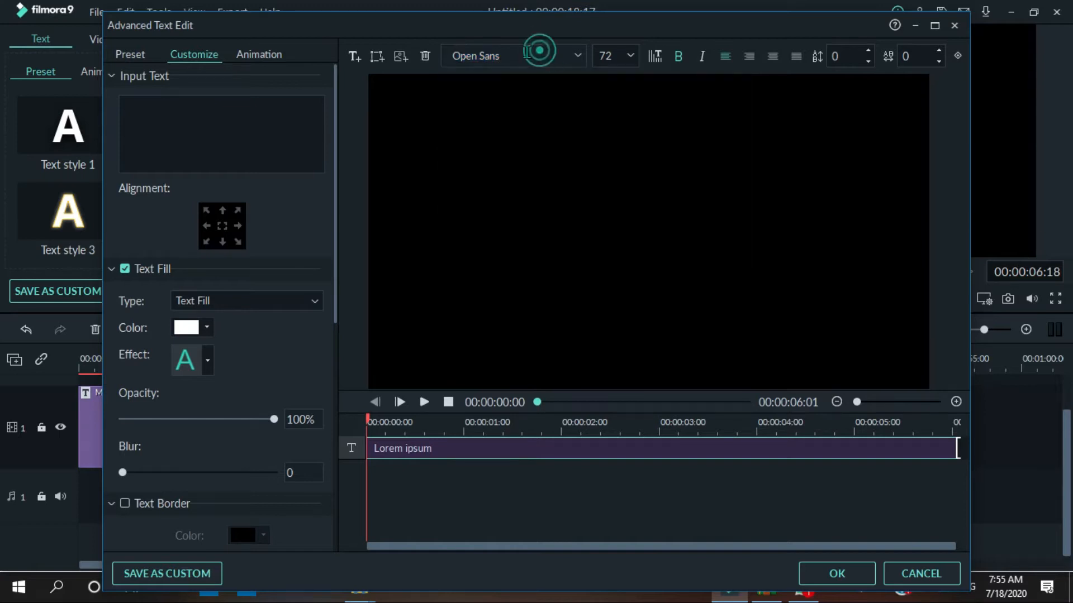
pyautogui.press('BackSpace')
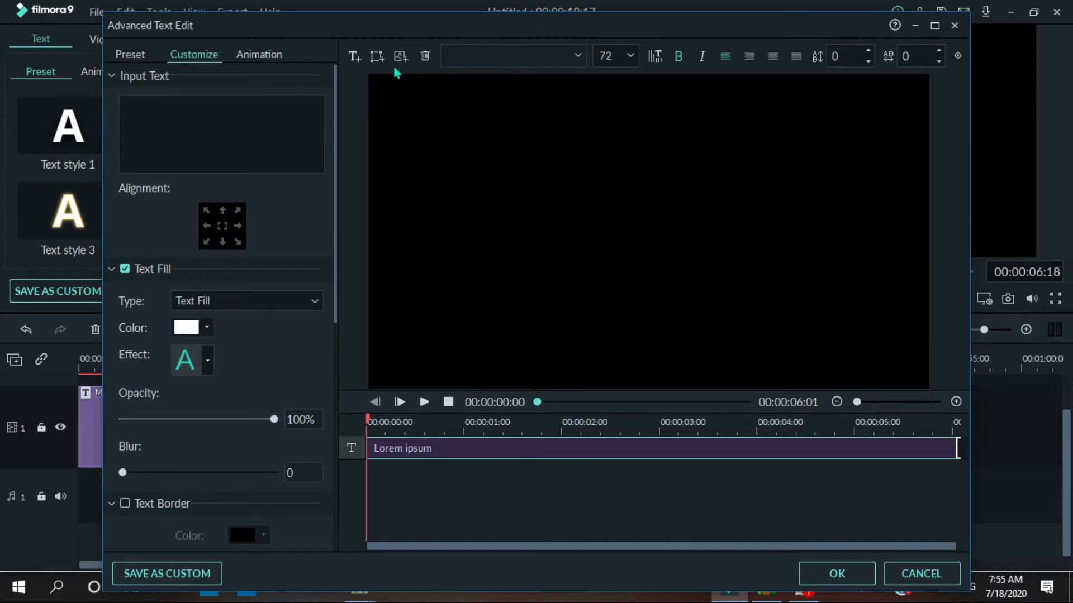
pyautogui.write('Bebas')
pyautogui.press('BackSpace')
pyautogui.write('Neue')
pyautogui.press('Return')
# Set the font size to 90 and enter "Comment" as the title text
pyautogui.click(629, 56)
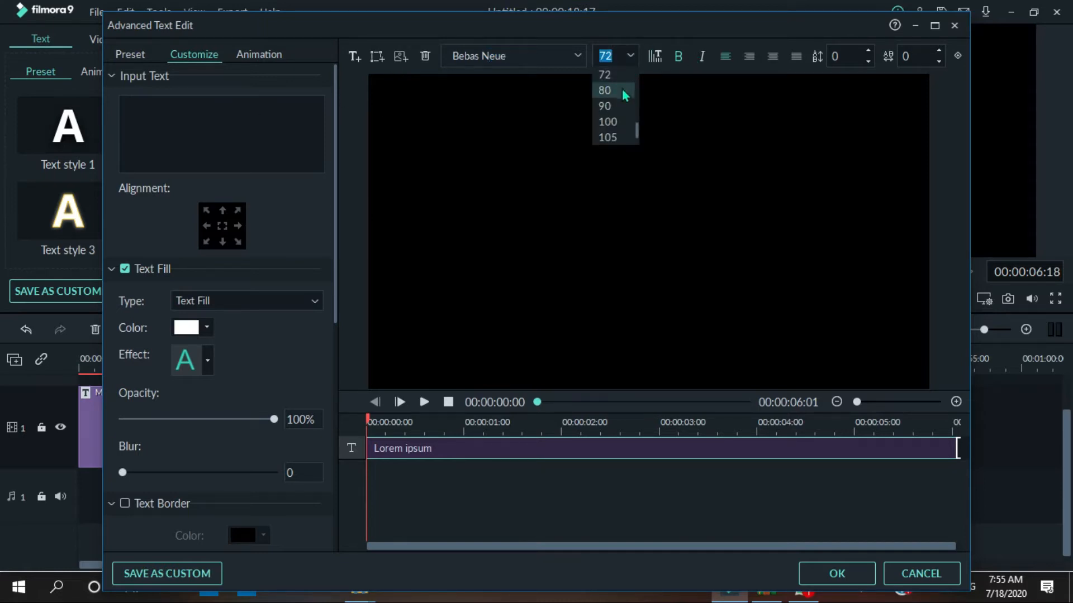
pyautogui.click(624, 91)
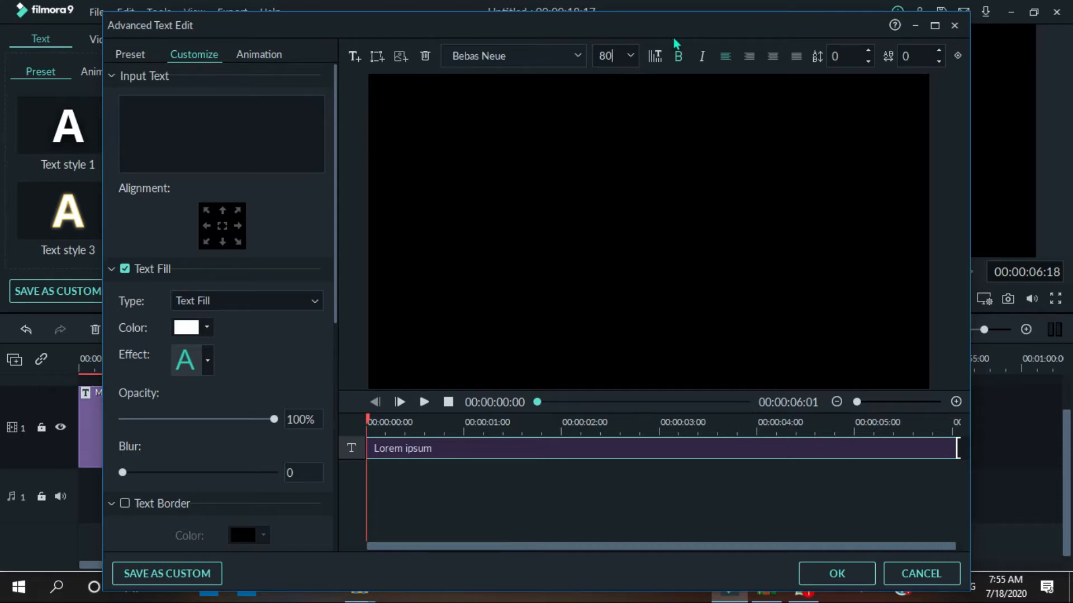
pyautogui.click(629, 56)
pyautogui.click(613, 105)
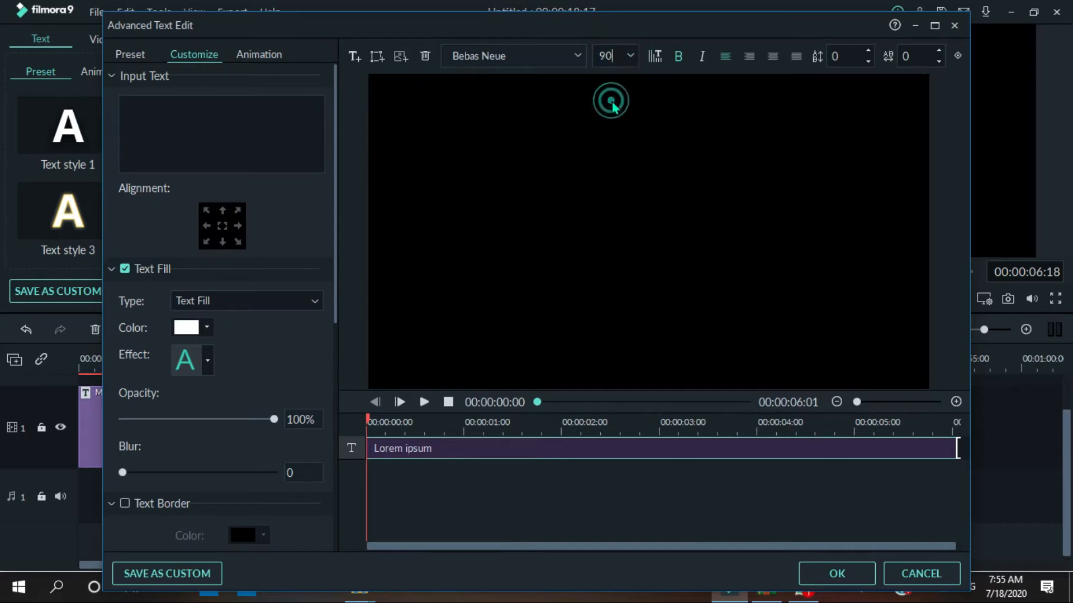
pyautogui.click(256, 124)
pyautogui.write('Commen')
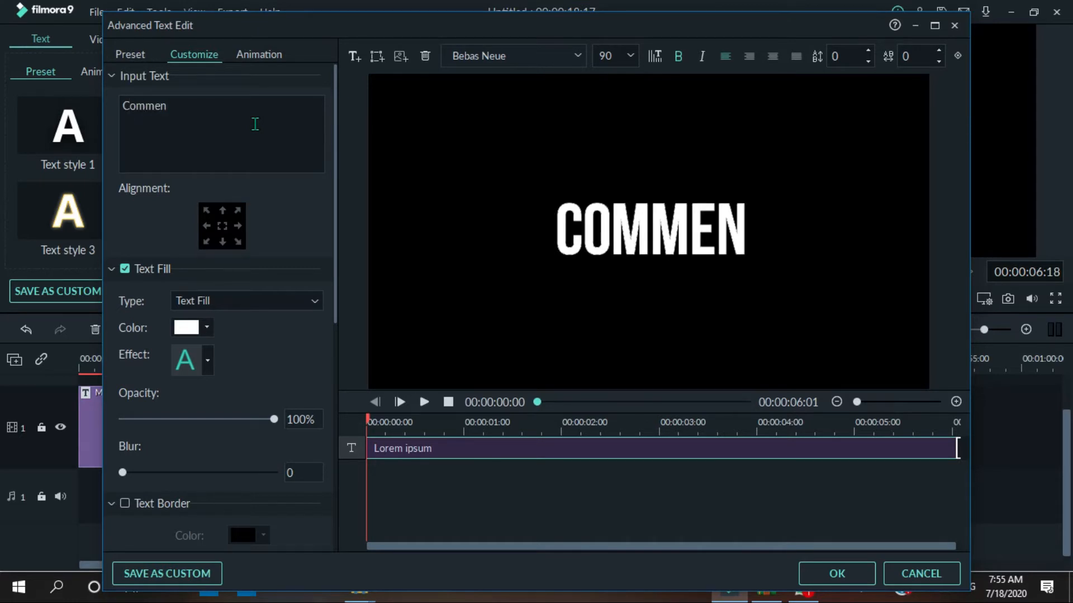
pyautogui.write('t')
# Give the Comment text a gradient fill from dark blue to dark green
pyautogui.click(294, 289)
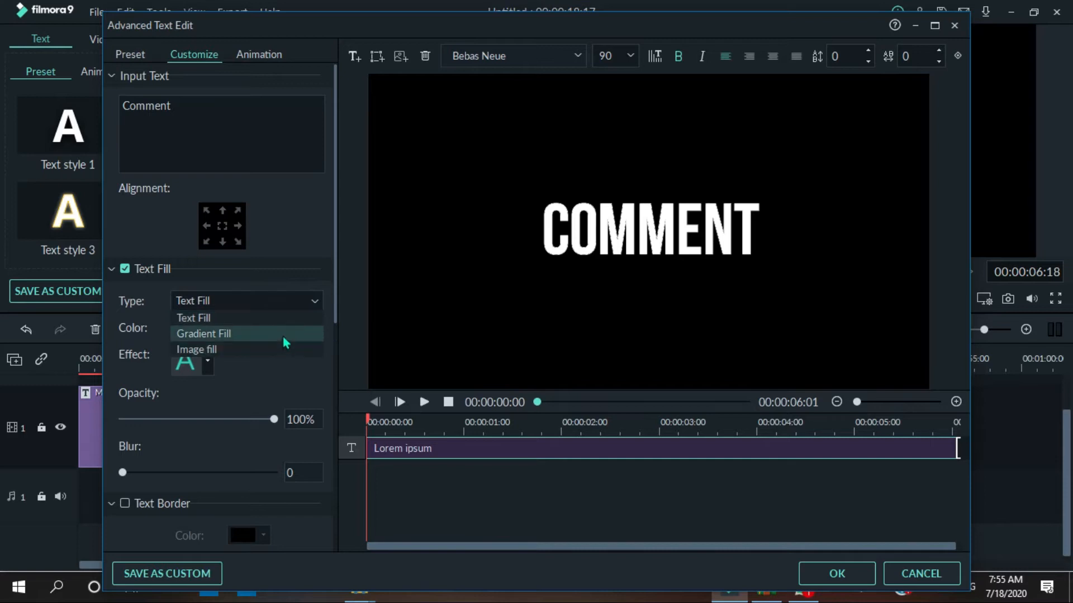
pyautogui.click(284, 337)
pyautogui.click(209, 327)
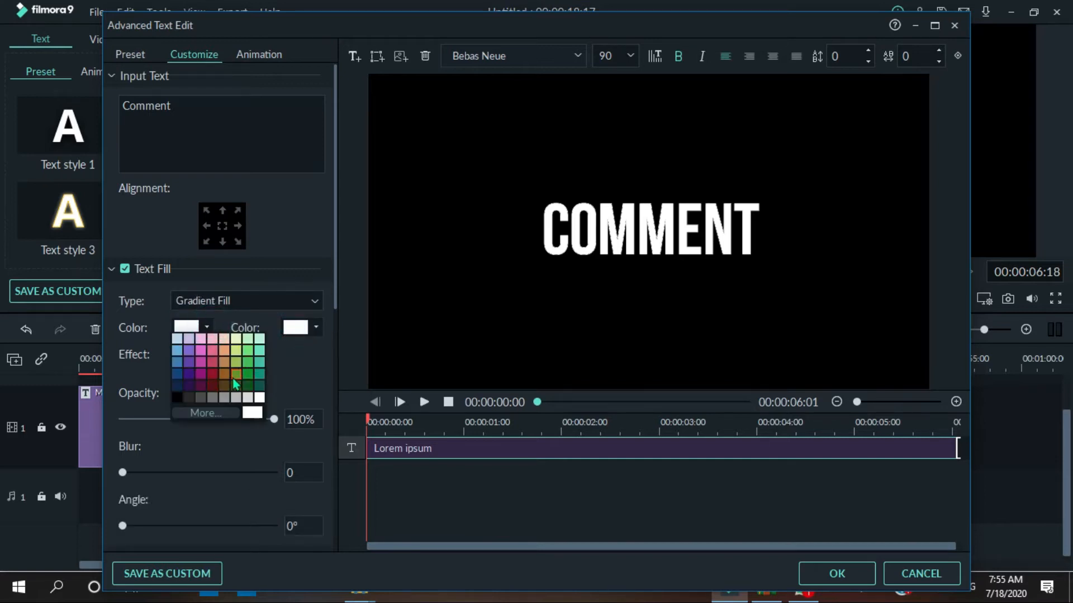
pyautogui.click(178, 376)
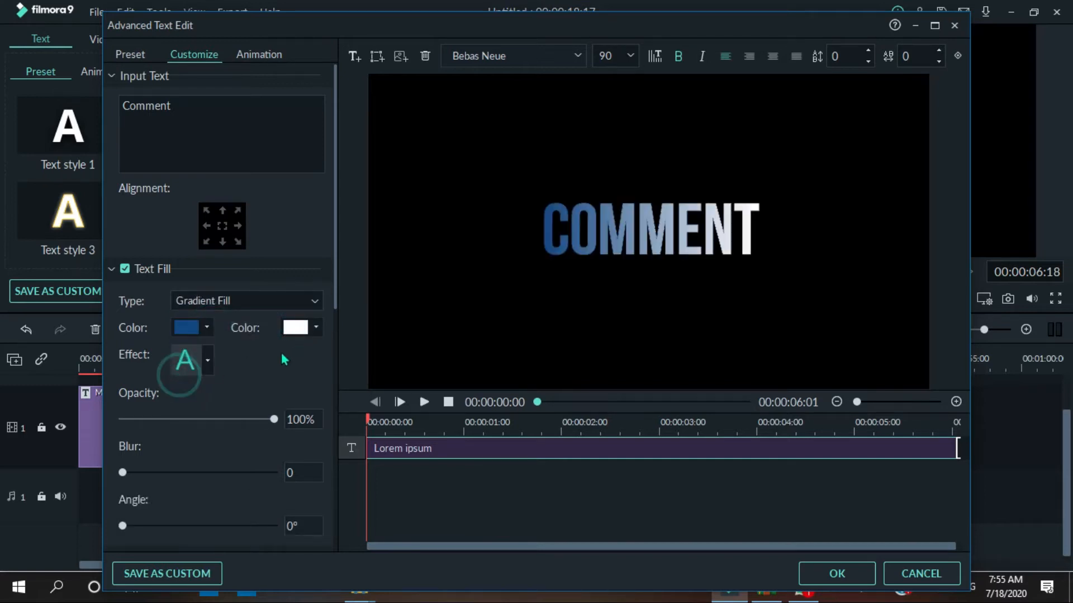
pyautogui.click(310, 329)
pyautogui.click(356, 386)
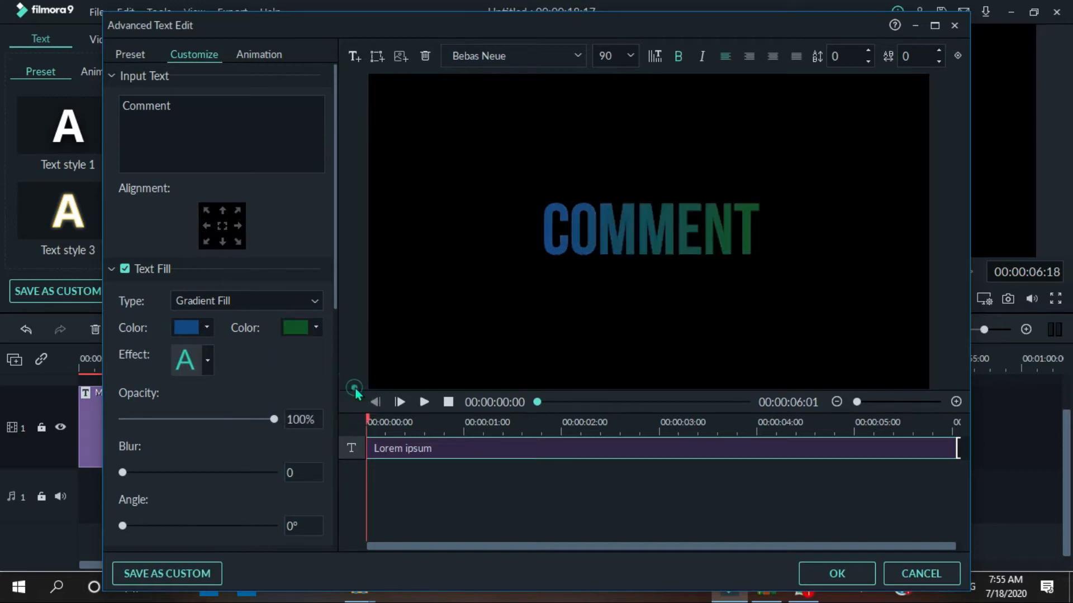
# Enable the text border on the Comment title and set its color to dark purple
pyautogui.moveTo(335, 281); pyautogui.dragTo(346, 363)
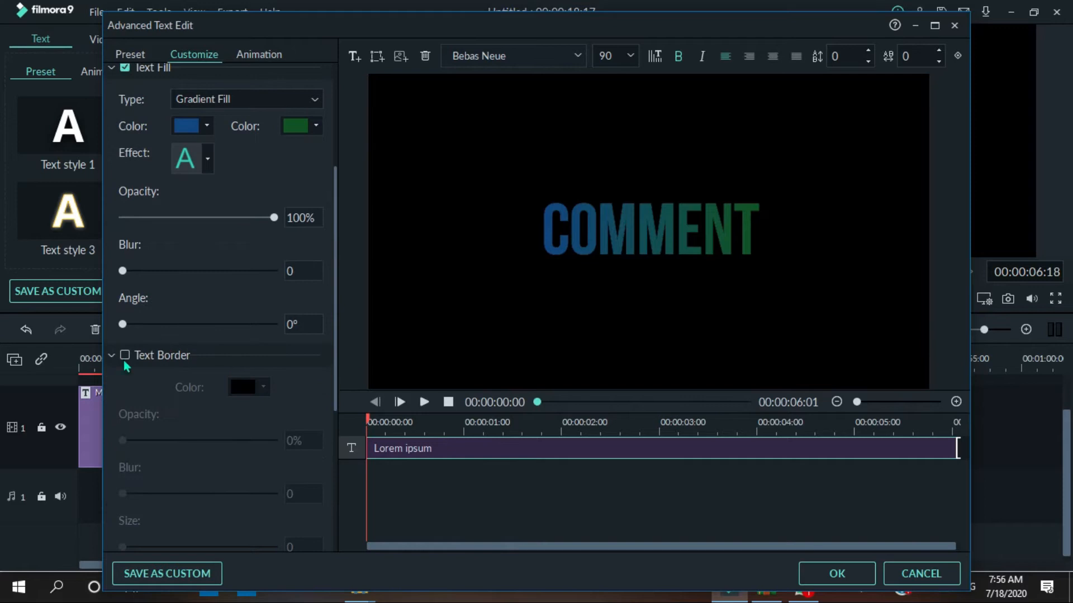
pyautogui.click(125, 356)
pyautogui.click(262, 386)
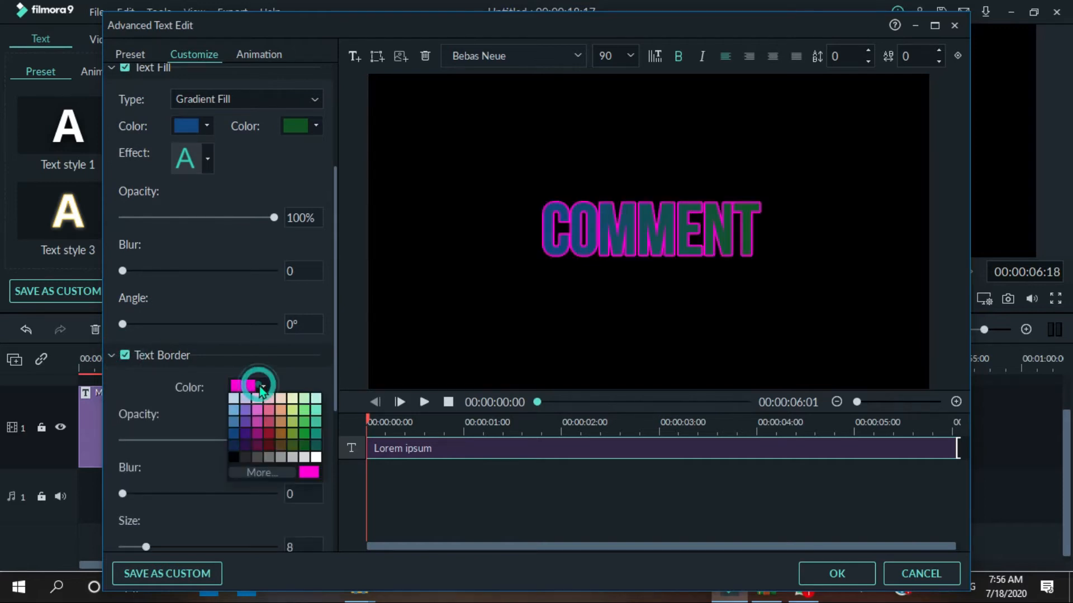
pyautogui.click(246, 434)
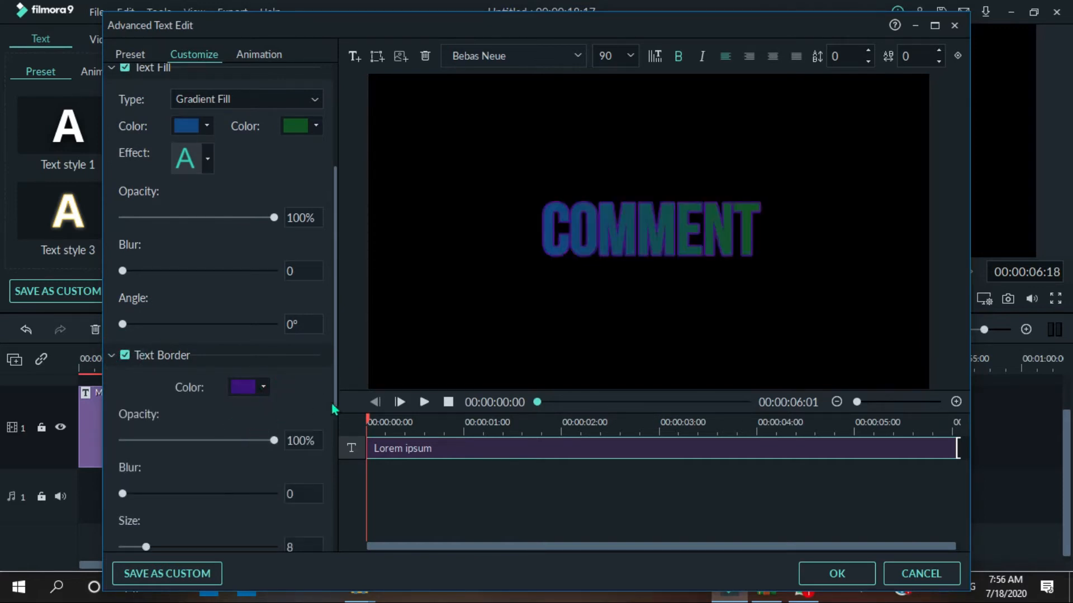
# Enable the text shadow on the Comment title and apply the advanced edits
pyautogui.moveTo(337, 383); pyautogui.dragTo(347, 550)
pyautogui.click(125, 301)
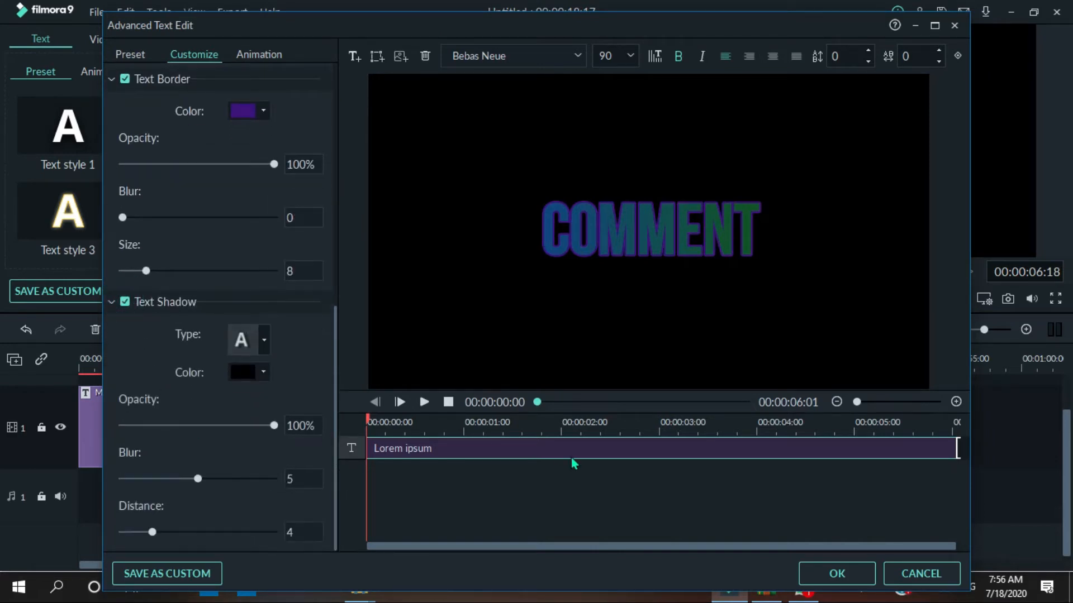
pyautogui.click(849, 575)
# Open the Title 5 clip in the advanced text editor and delete the YOUR TEXT HERE layer
pyautogui.doubleClick(290, 429)
pyautogui.click(452, 283)
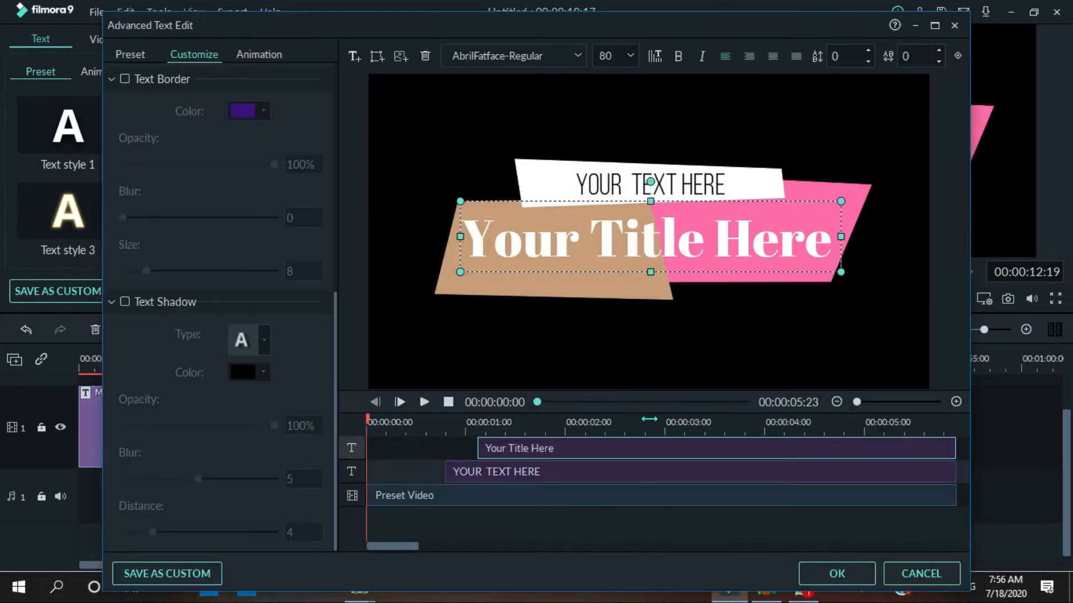
pyautogui.click(580, 451)
pyautogui.click(558, 472)
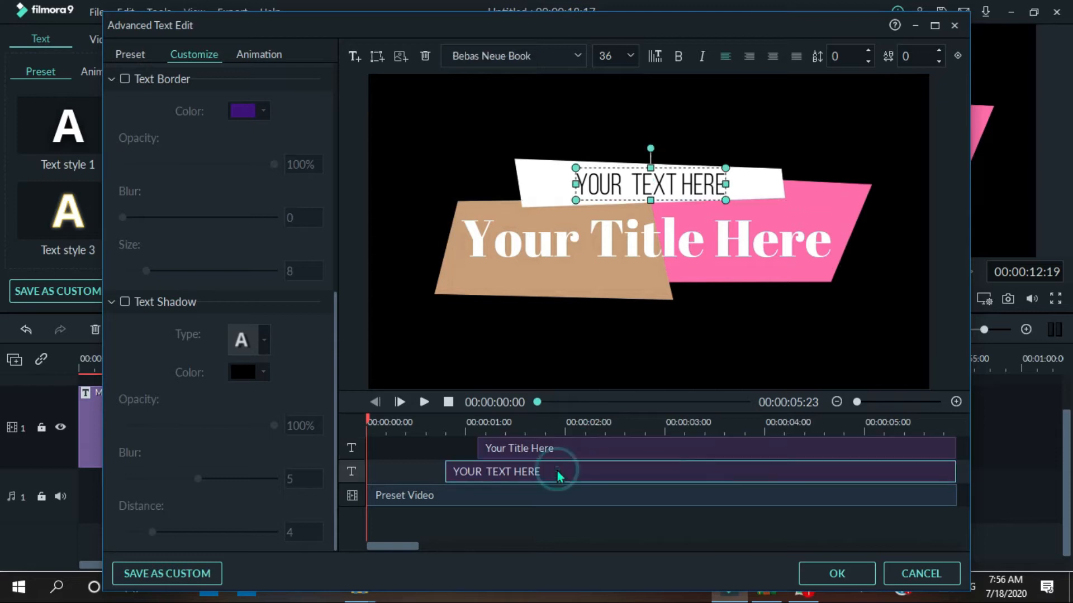
pyautogui.click(425, 57)
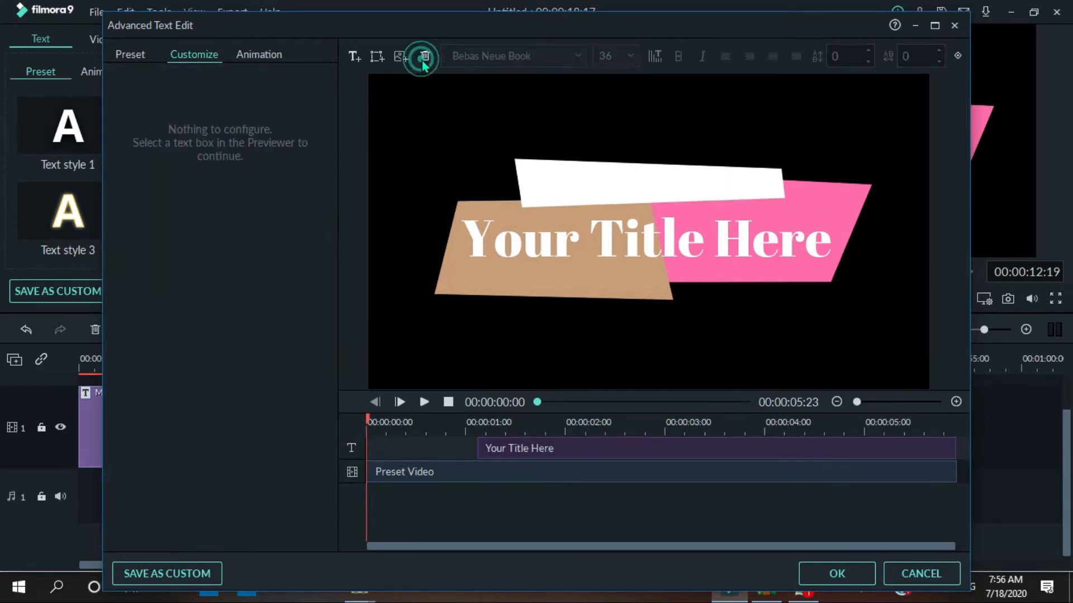
# Move the Your Title Here layer to the start of the title's timeline and clear its text
pyautogui.click(515, 454)
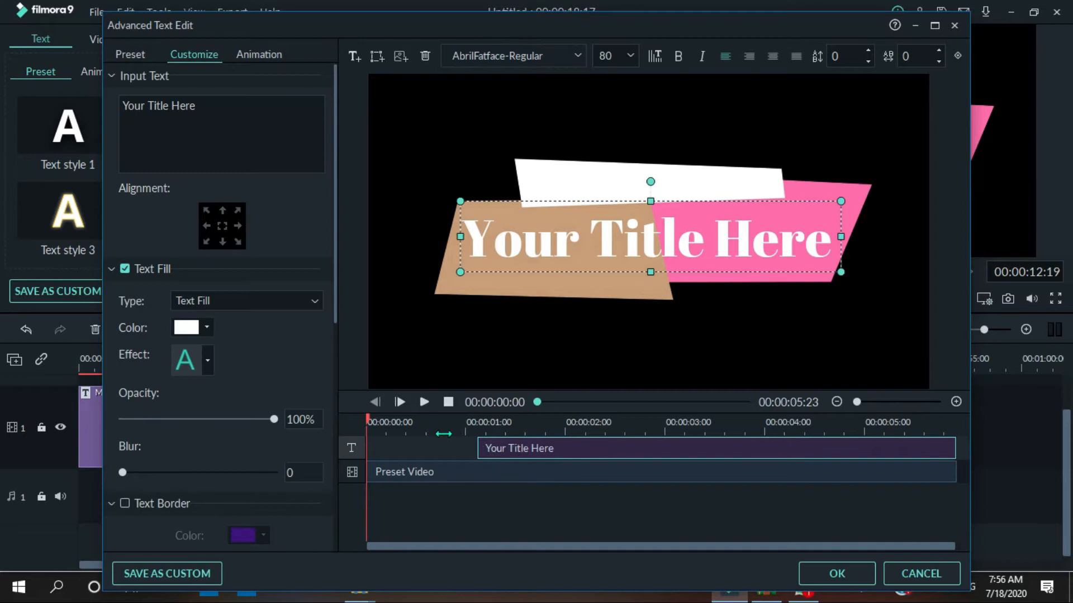
pyautogui.moveTo(505, 451); pyautogui.dragTo(377, 450)
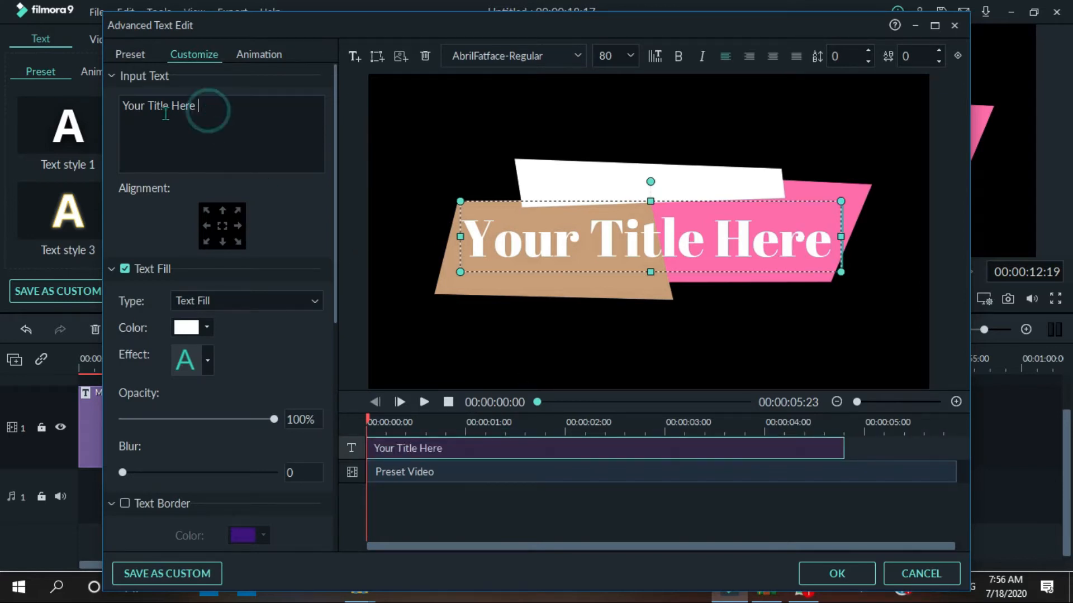
pyautogui.moveTo(208, 109); pyautogui.dragTo(88, 105)
pyautogui.press('BackSpace')
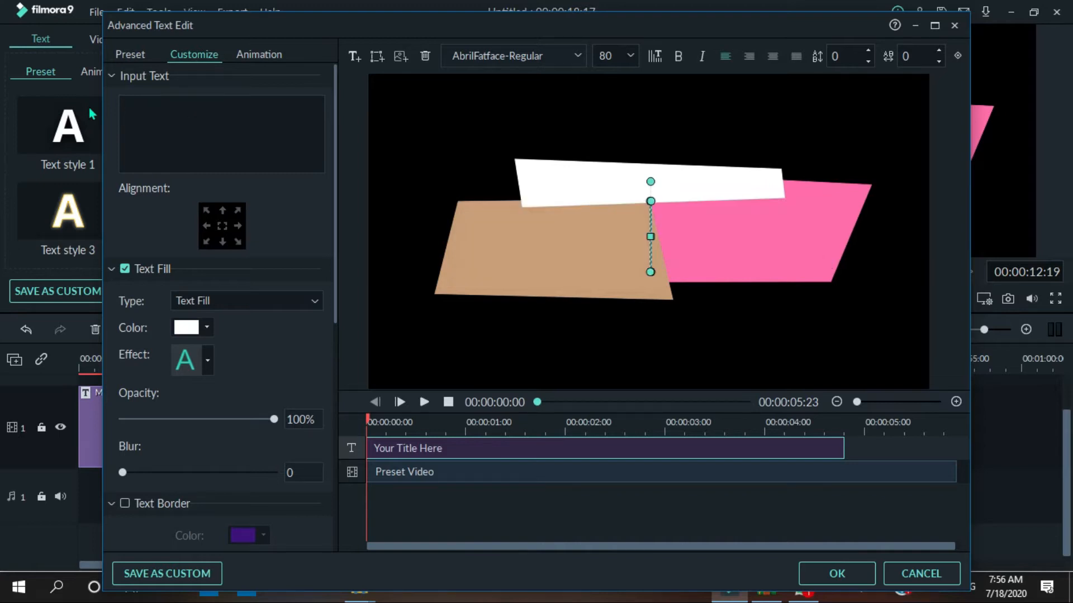
# Set the emptied title layer's font size to 72 and its font to Bebas Neue
pyautogui.click(630, 55)
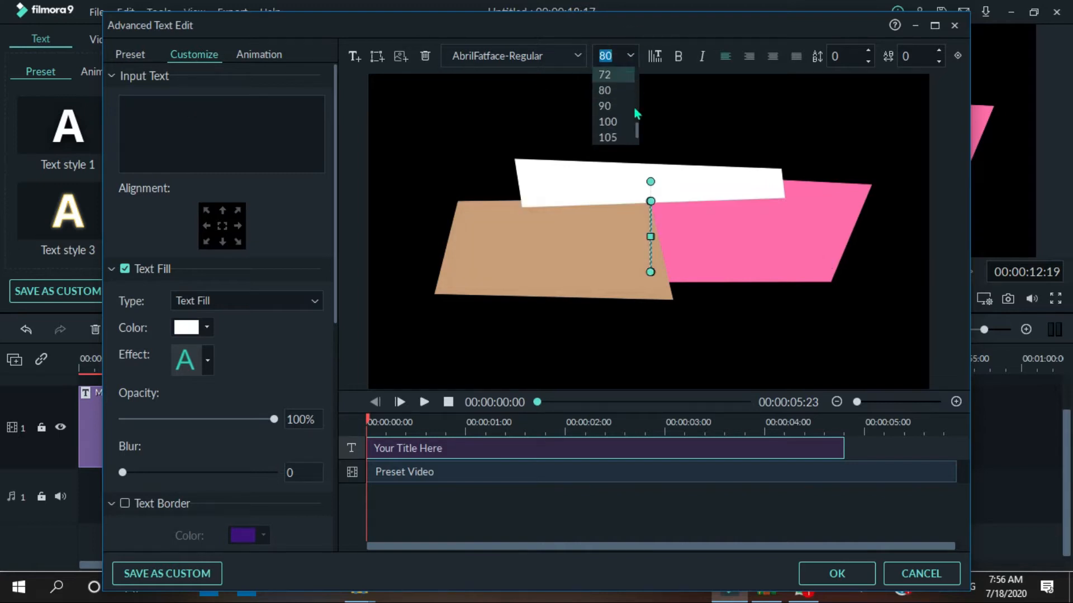
pyautogui.click(620, 72)
pyautogui.click(577, 55)
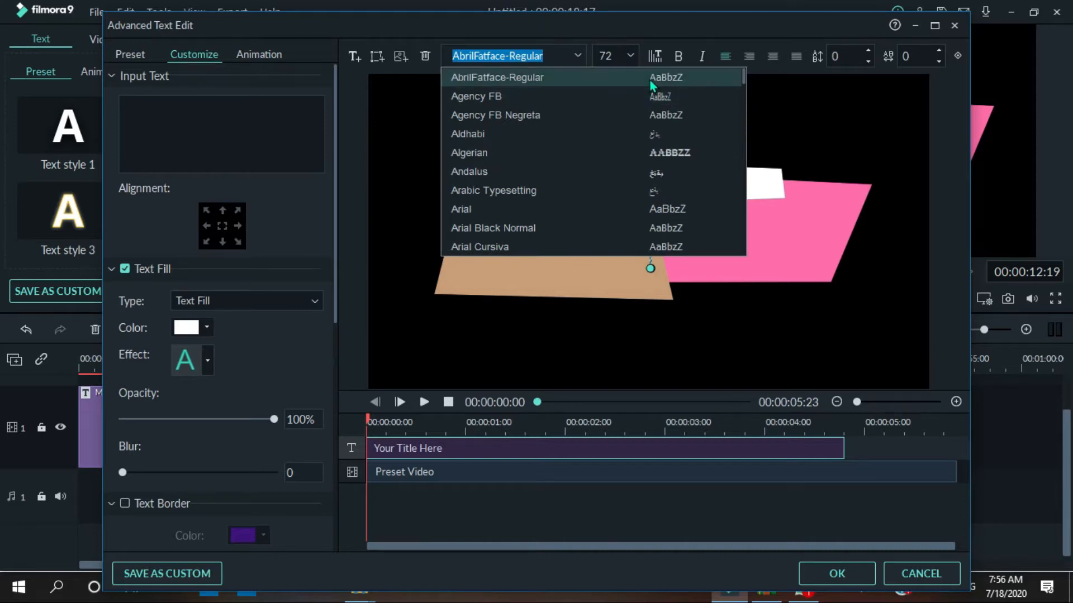
pyautogui.press('pagedown')
pyautogui.press('pagedown')
pyautogui.press('pagedown')
pyautogui.press('pagedown')
pyautogui.press('pagedown')
pyautogui.press('pagedown')
pyautogui.press('pagedown')
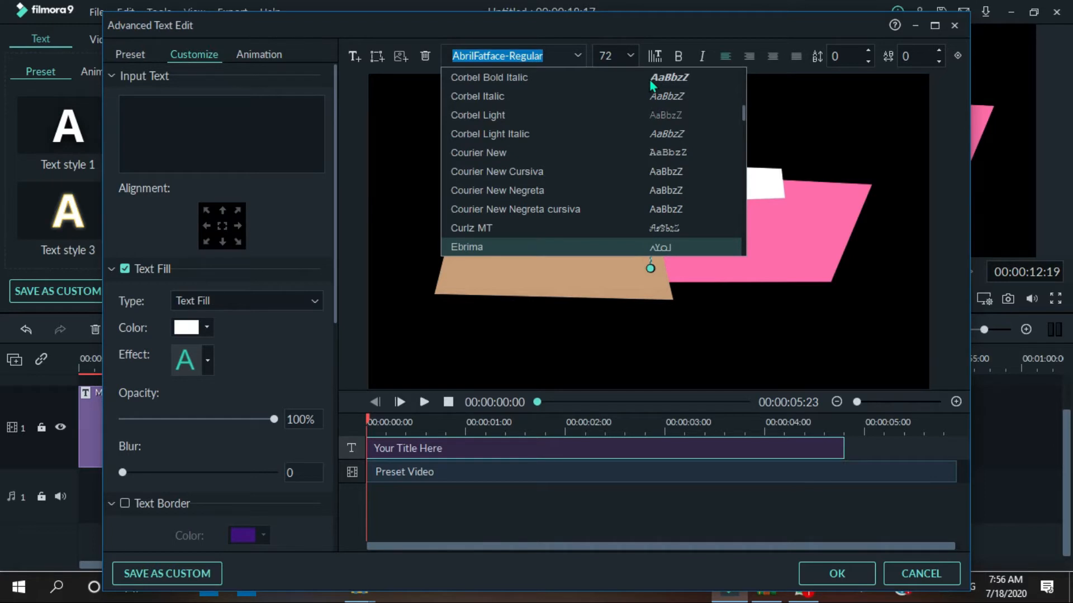
pyautogui.click(563, 56)
pyautogui.moveTo(510, 56); pyautogui.dragTo(416, 72)
pyautogui.press('BackSpace')
pyautogui.moveTo(509, 55); pyautogui.dragTo(383, 63)
pyautogui.press('BackSpace')
pyautogui.write('Bebas Neue')
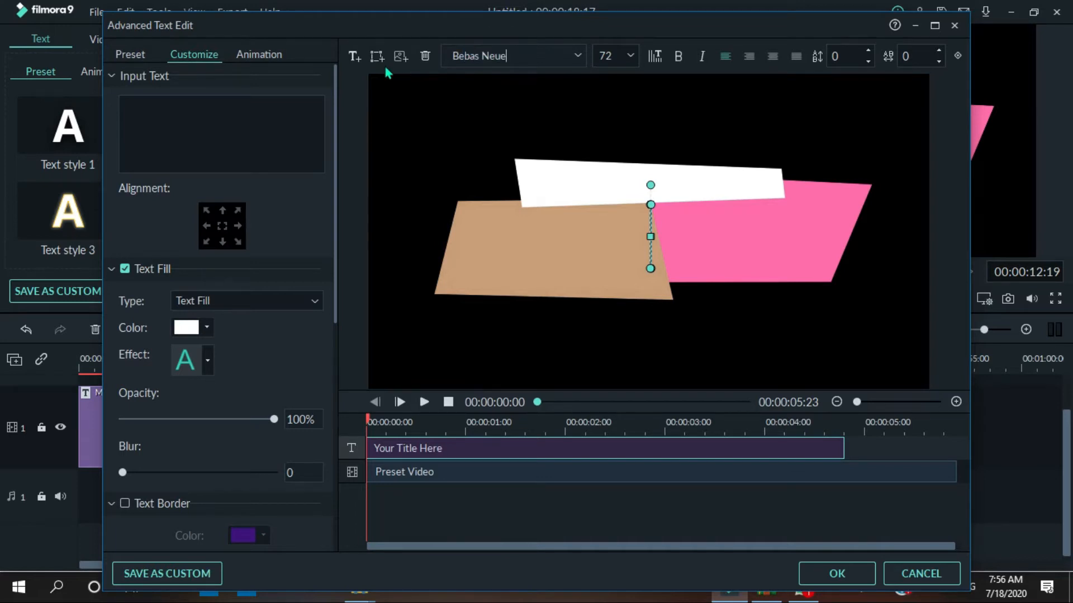
# Enter "See u Soon" as the title text
pyautogui.click(266, 113)
pyautogui.write('Se')
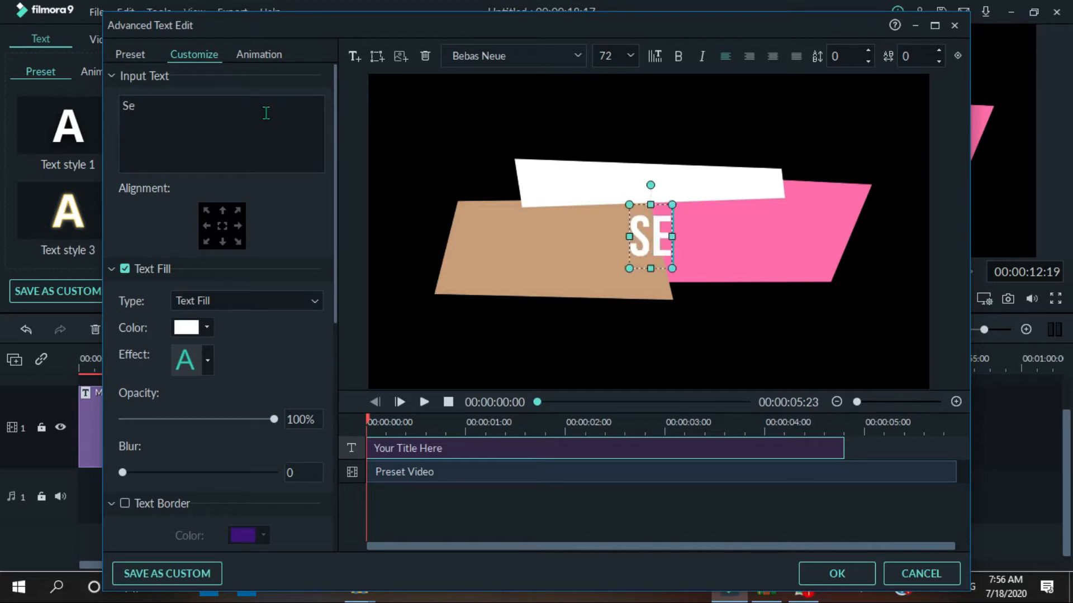
pyautogui.write('e u')
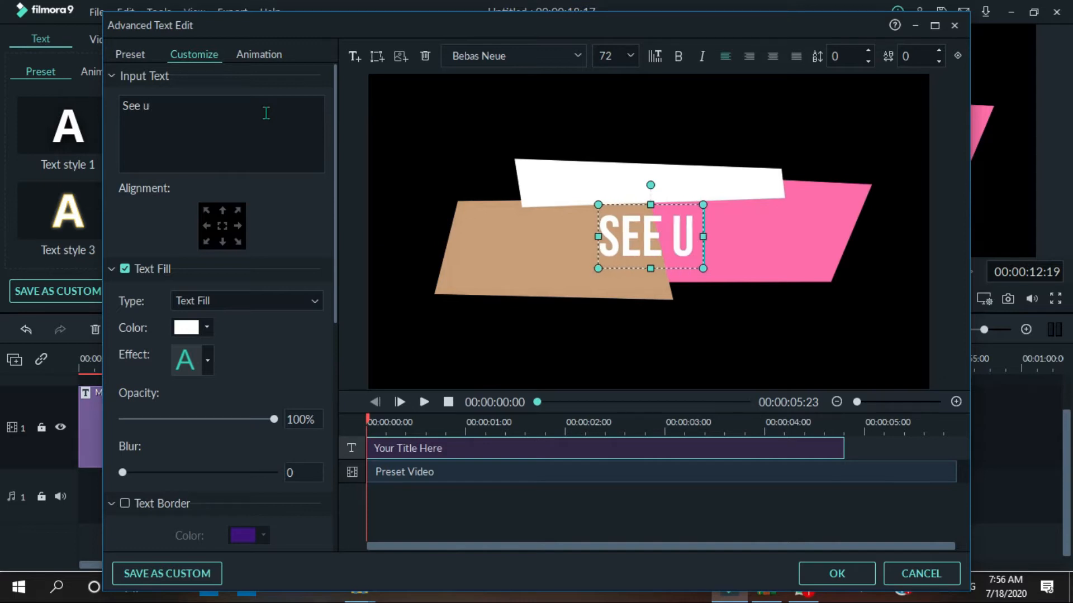
pyautogui.write(' Soon')
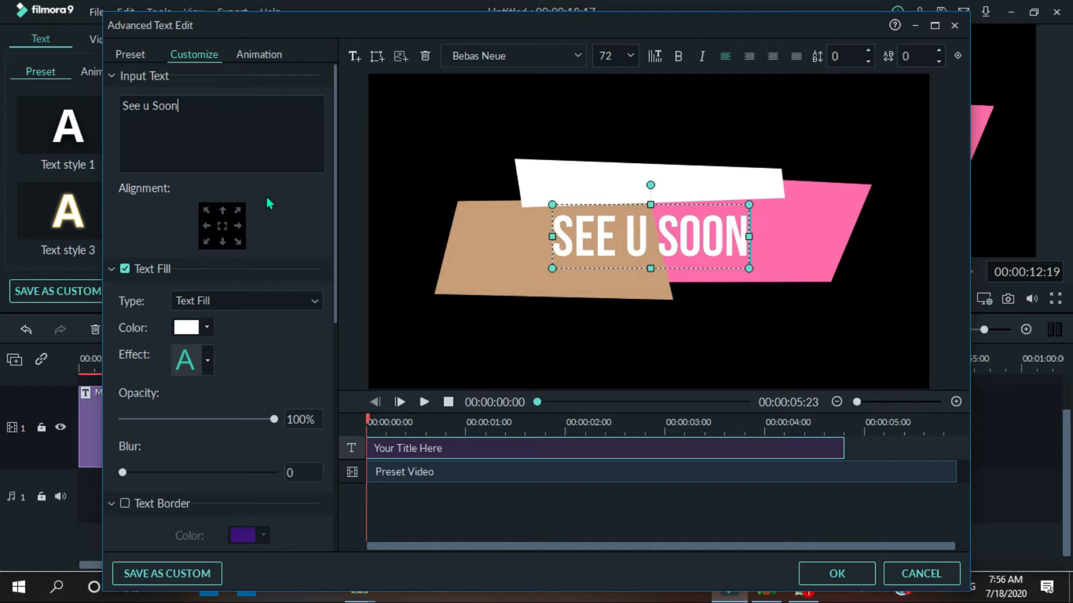
# Fill the See u Soon text with the image channel background.jpg from the Pictures folder
pyautogui.click(228, 300)
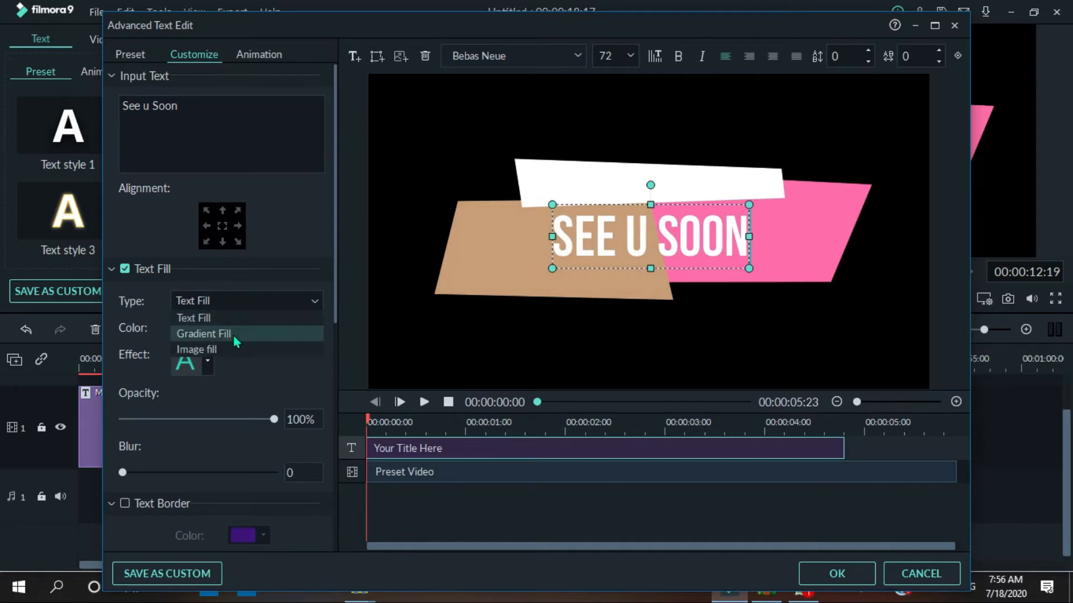
pyautogui.click(230, 349)
pyautogui.click(246, 300)
pyautogui.click(183, 304)
pyautogui.click(179, 328)
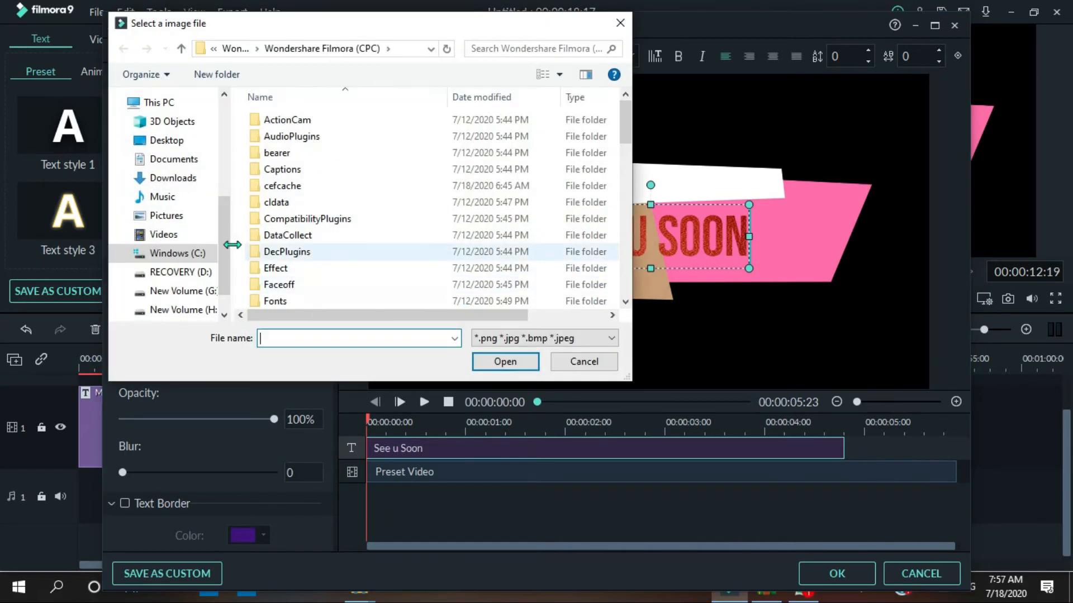
pyautogui.click(172, 218)
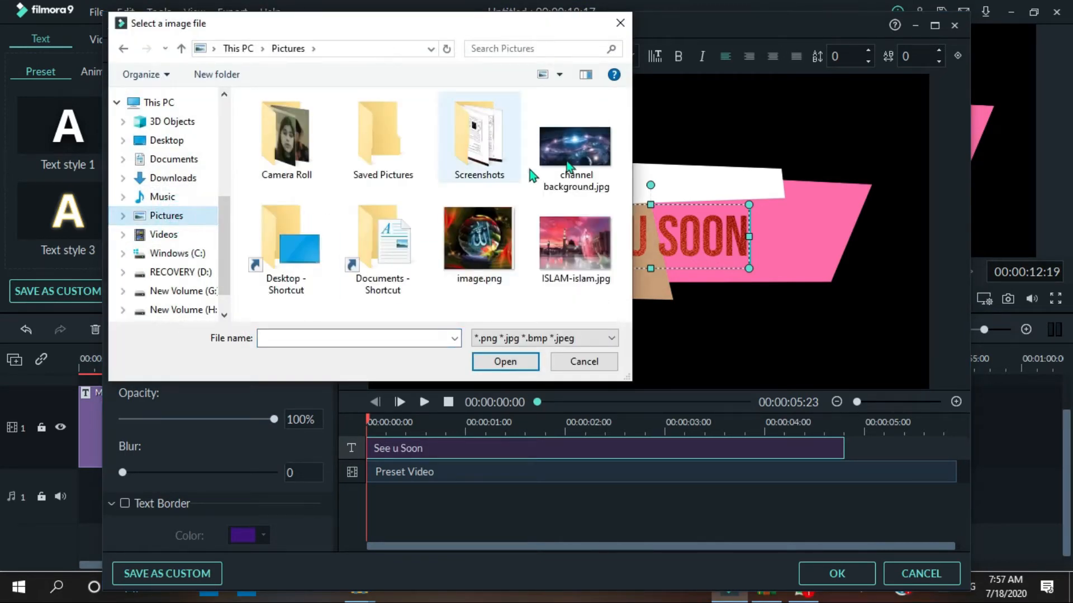
pyautogui.click(571, 160)
pyautogui.click(520, 363)
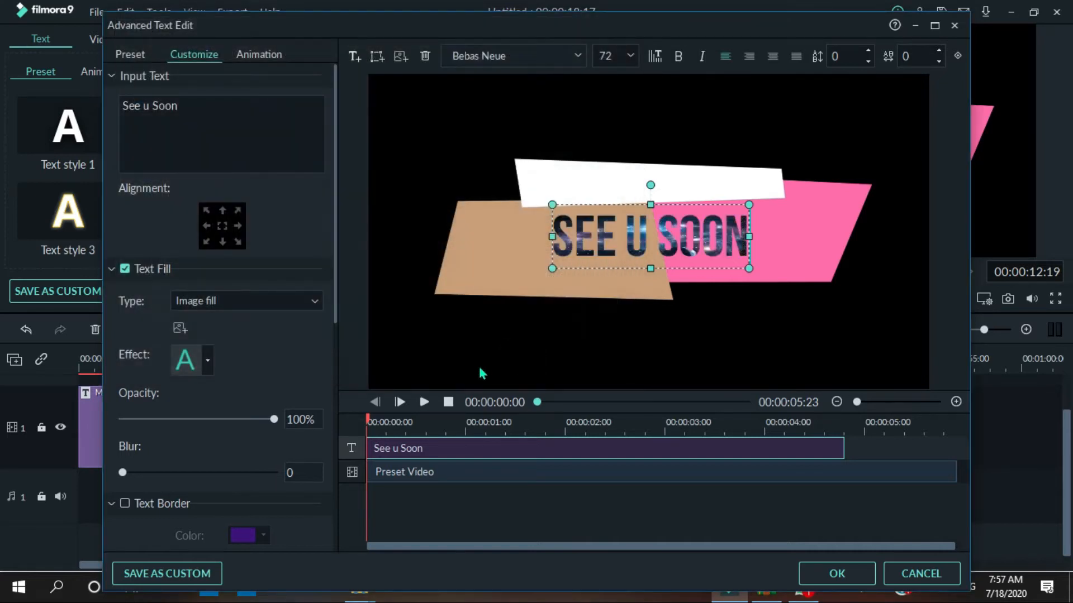
# Enable the text shadow on the See u Soon title, then apply the advanced edits and close the title settings
pyautogui.moveTo(334, 285); pyautogui.dragTo(346, 368)
pyautogui.moveTo(344, 393); pyautogui.dragTo(346, 421)
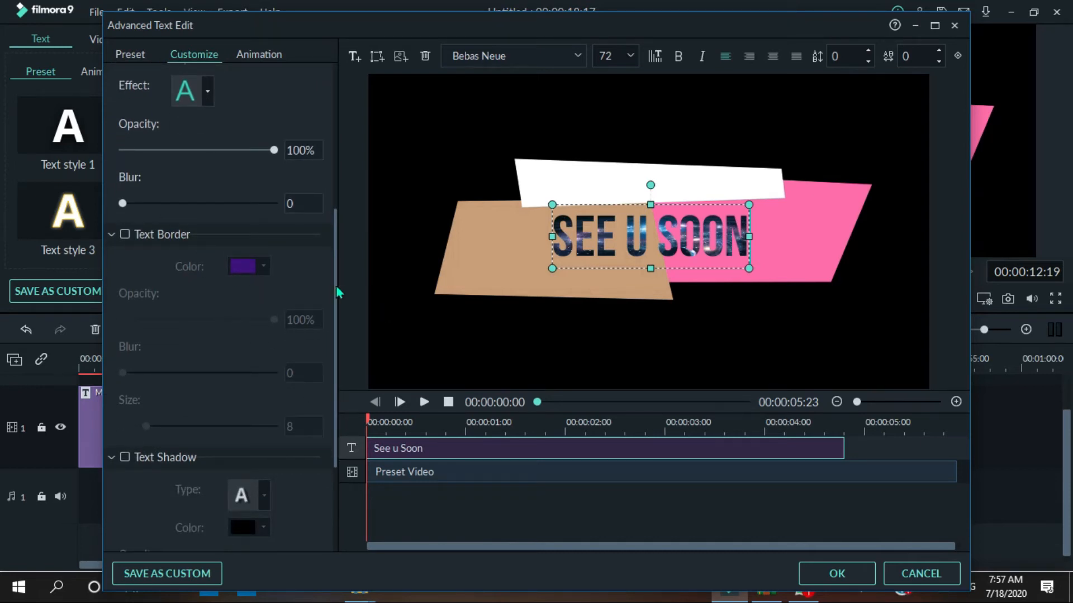
pyautogui.scroll(-3, 337, 290)
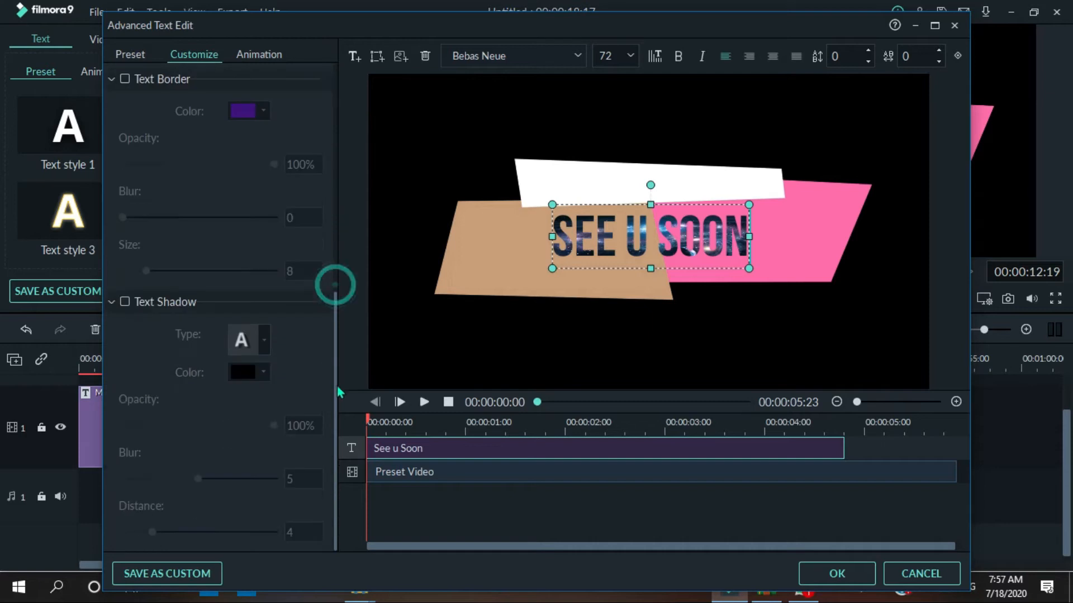
pyautogui.click(125, 301)
pyautogui.click(841, 572)
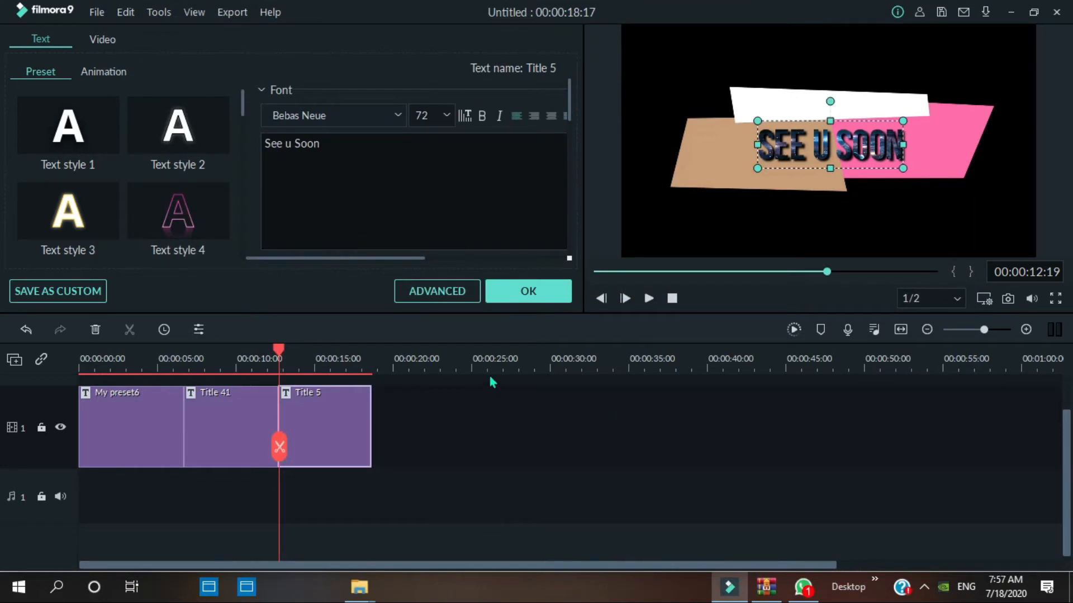
pyautogui.click(515, 289)
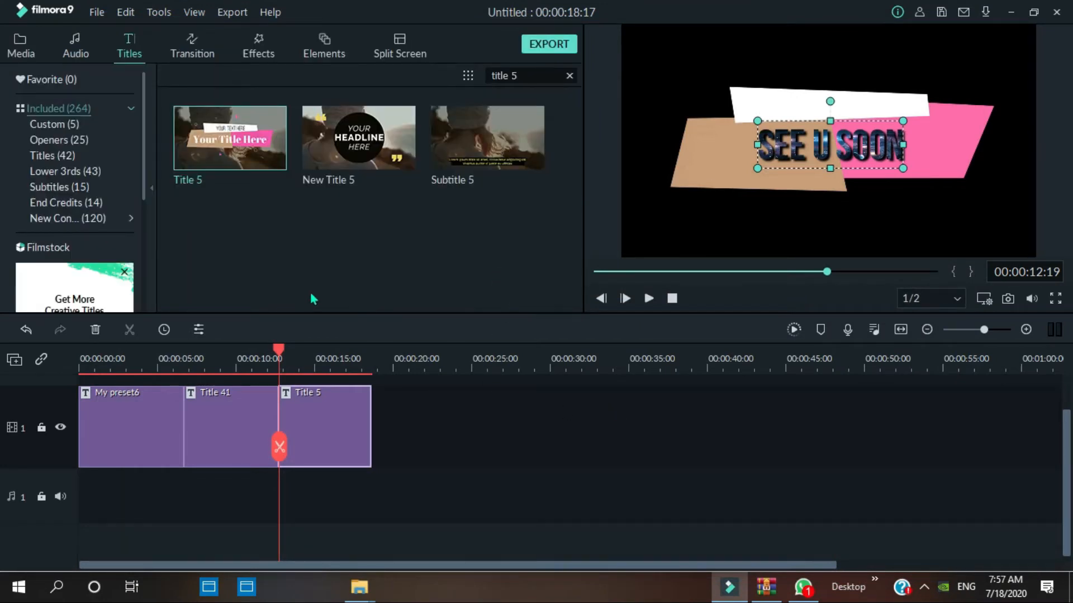
# Move the playhead to the end of the Title 5 clip at about 00:00:18:13 and set the preview quality to Full
pyautogui.moveTo(275, 447); pyautogui.dragTo(369, 423)
pyautogui.moveTo(1065, 436); pyautogui.dragTo(1068, 400)
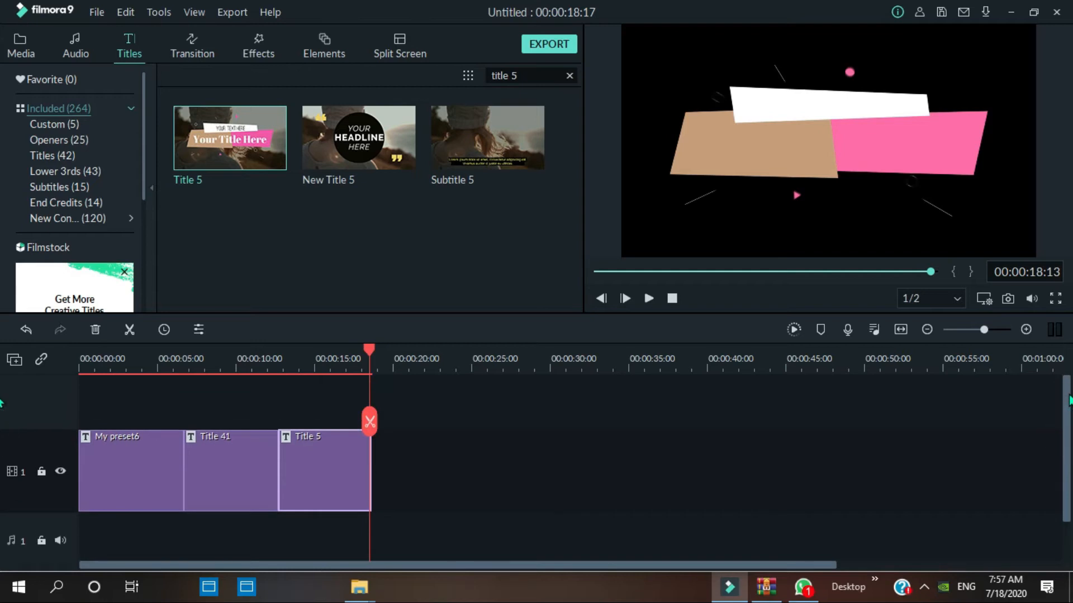
pyautogui.click(957, 299)
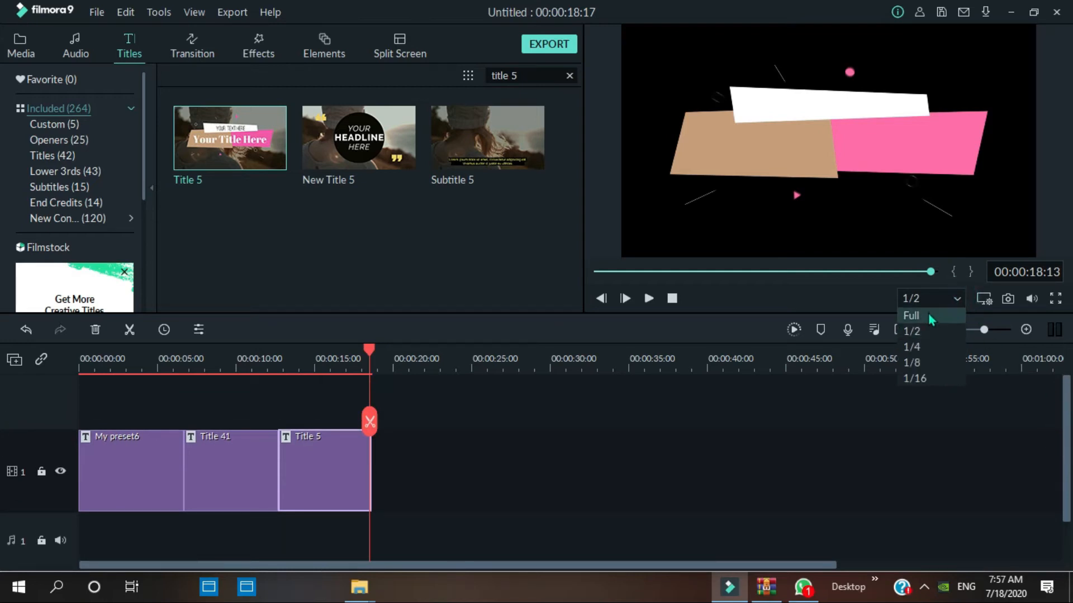
pyautogui.click(930, 316)
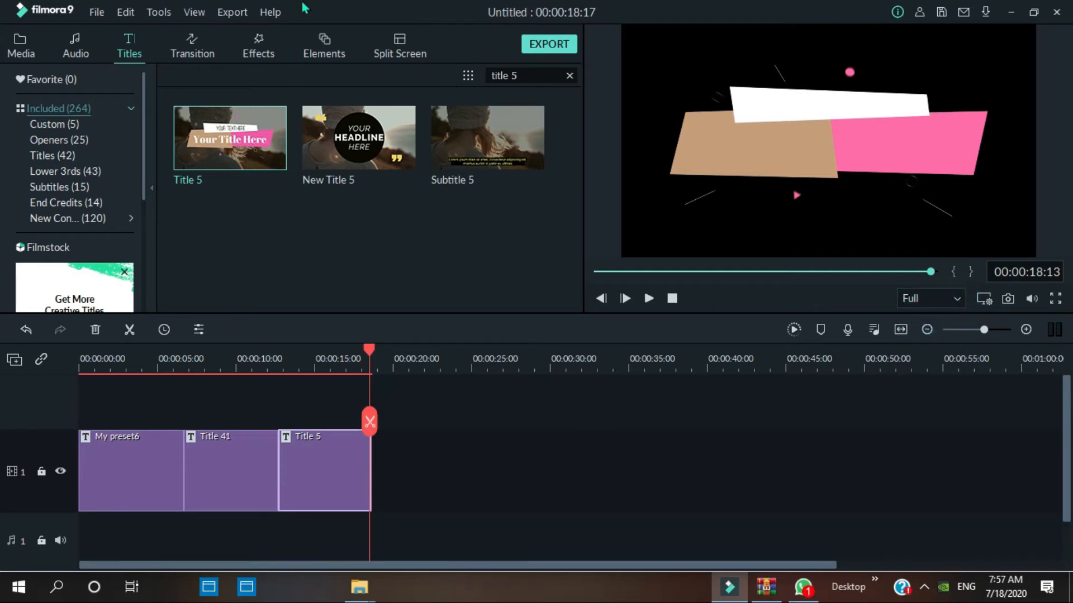
# Add the Shake filter Up-Down 1 on a new track above the My preset6 title, starting at the beginning of the timeline
pyautogui.click(258, 46)
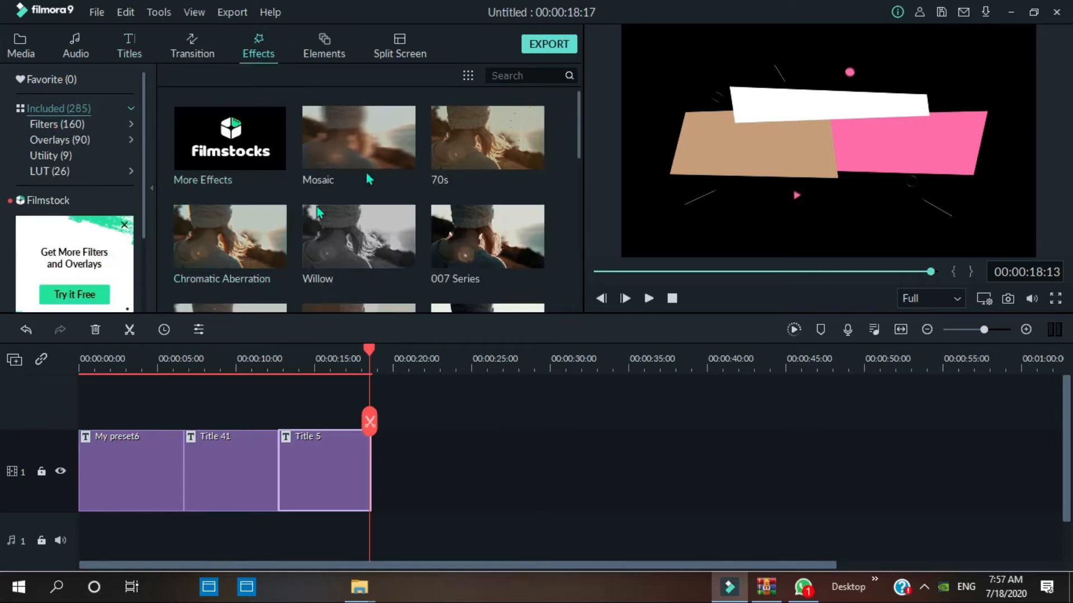
pyautogui.moveTo(581, 139); pyautogui.dragTo(588, 117)
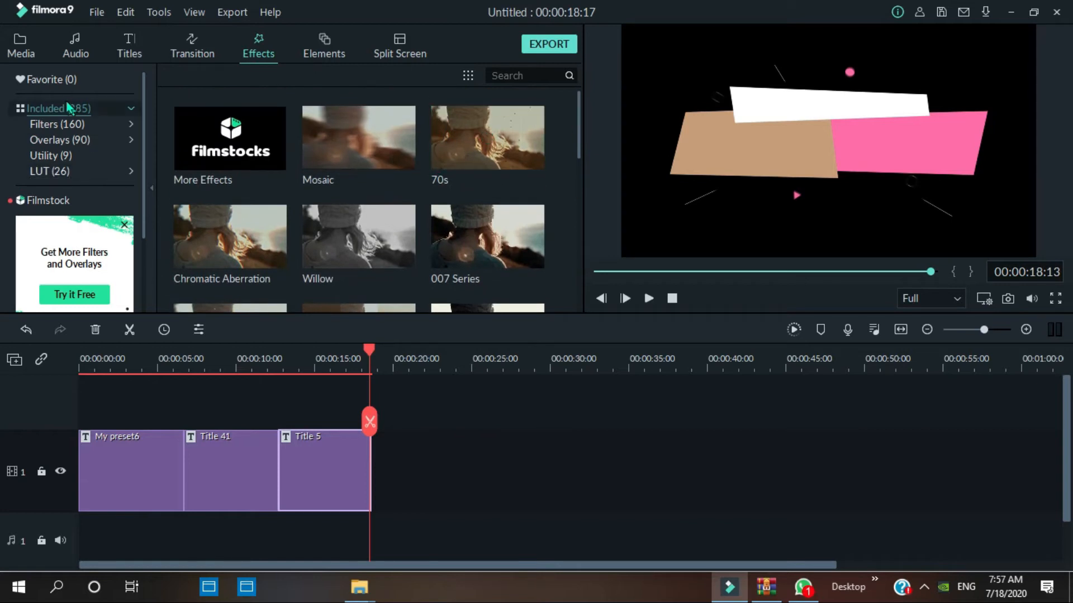
pyautogui.click(67, 128)
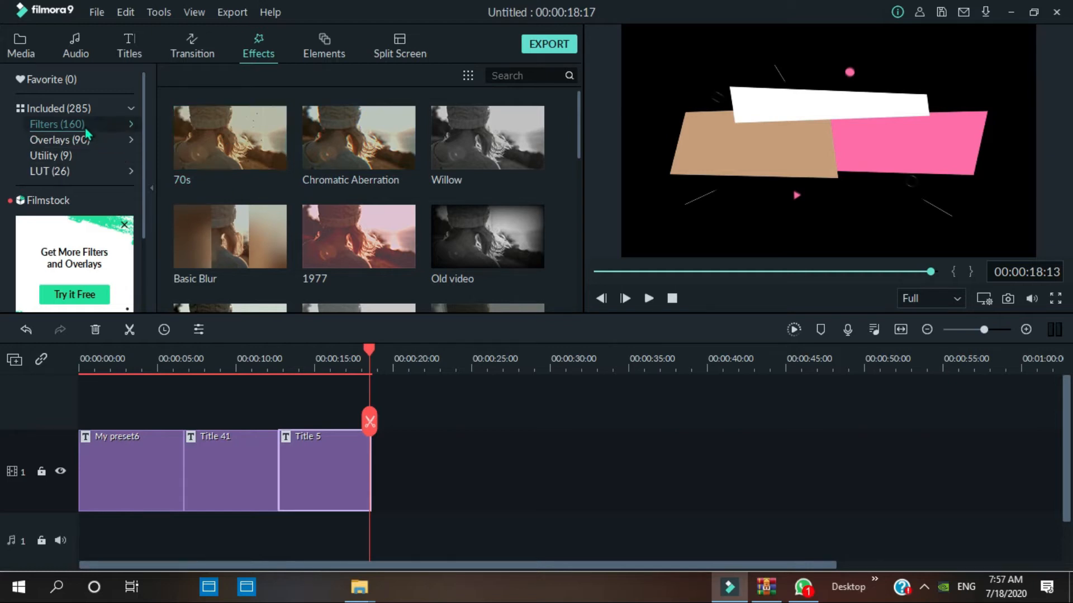
pyautogui.click(132, 125)
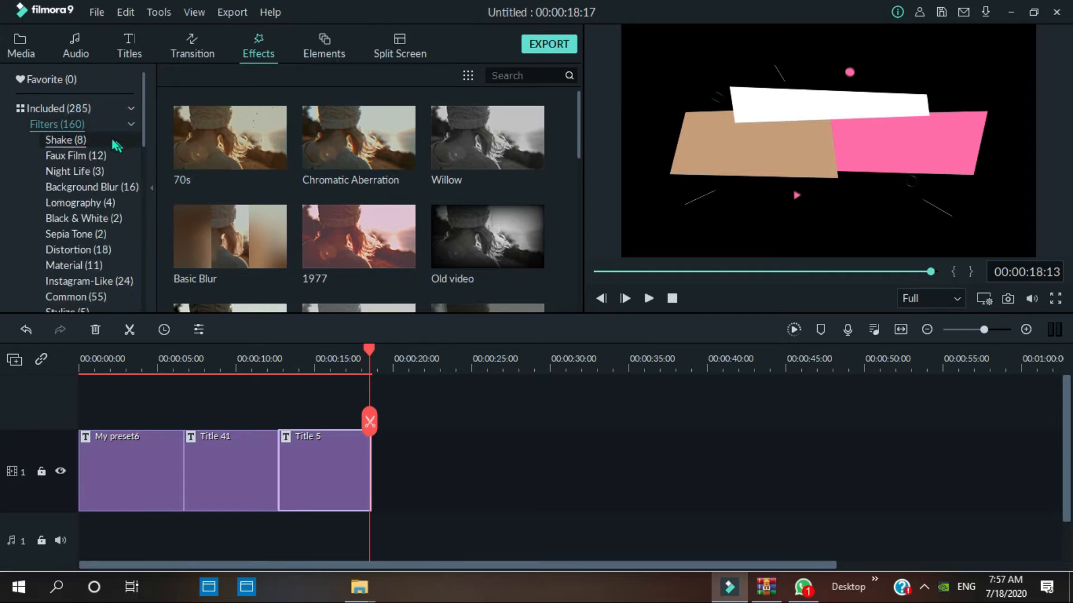
pyautogui.click(110, 140)
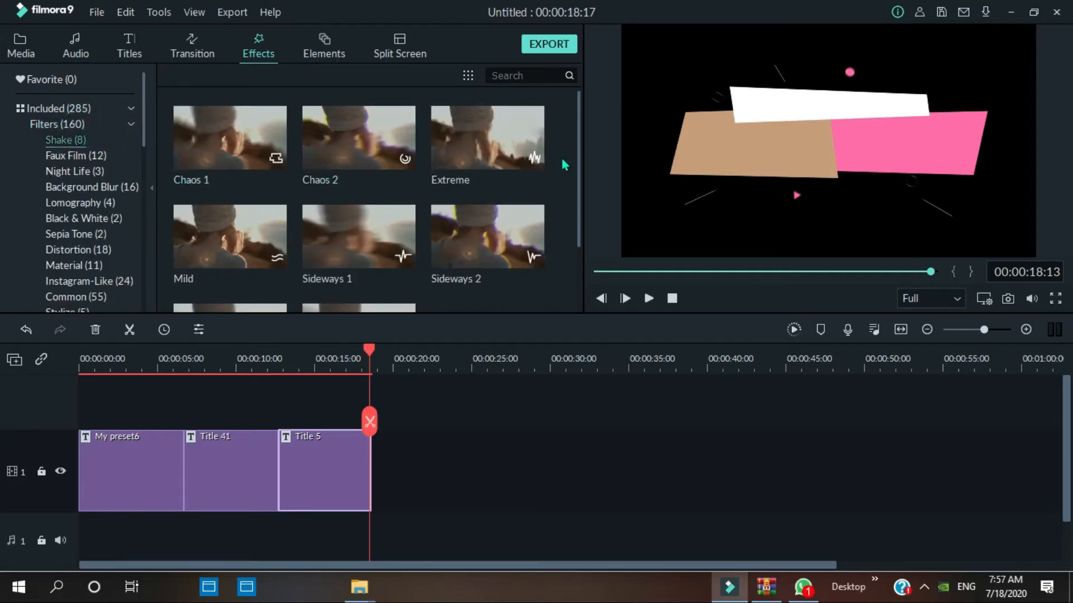
pyautogui.moveTo(577, 154); pyautogui.dragTo(588, 215)
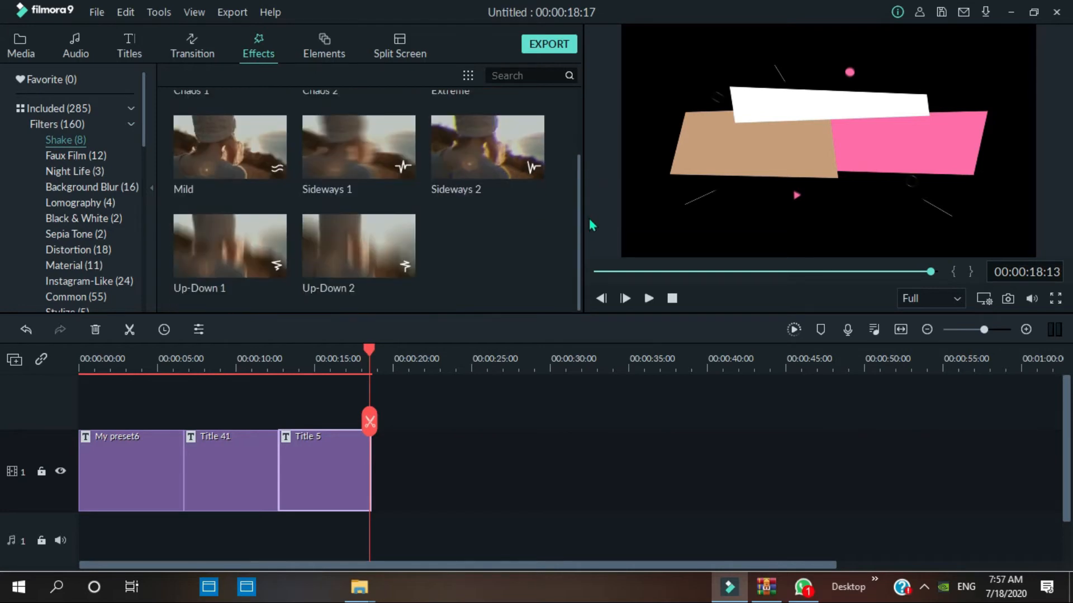
pyautogui.moveTo(203, 274); pyautogui.dragTo(90, 424)
# Add Up-Down 2 above Title 41 and Up-Down 1 above Title 5, stretching the filters to match the lengths of the titles below
pyautogui.moveTo(311, 274); pyautogui.dragTo(182, 447)
pyautogui.click(156, 447)
pyautogui.click(258, 451)
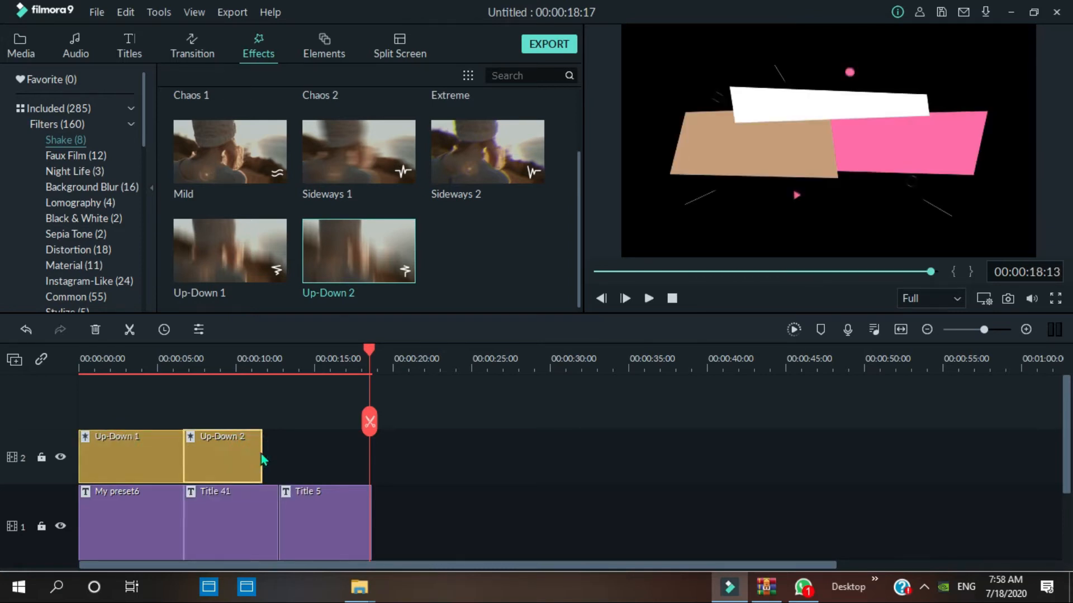
pyautogui.click(283, 459)
pyautogui.click(261, 449)
pyautogui.moveTo(260, 449); pyautogui.dragTo(277, 453)
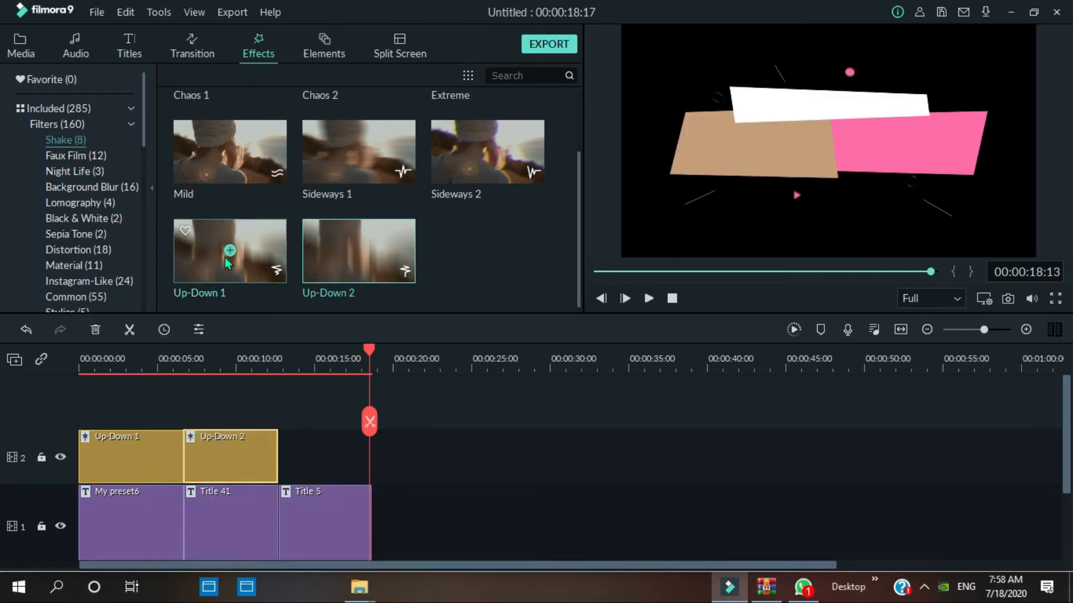
pyautogui.moveTo(216, 252); pyautogui.dragTo(284, 453)
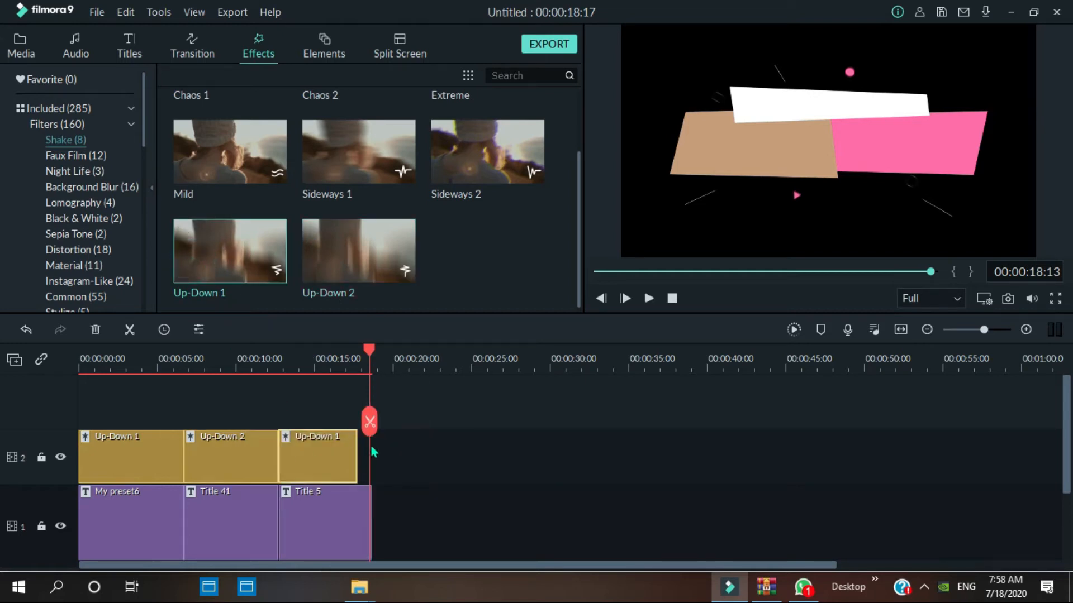
pyautogui.moveTo(358, 447); pyautogui.dragTo(371, 447)
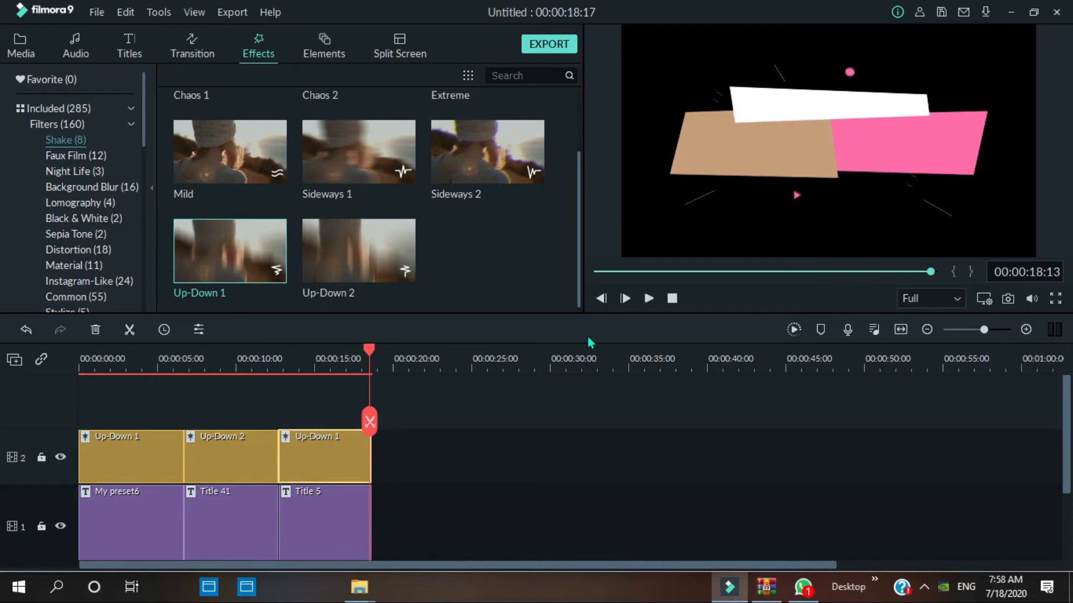
# Play the sequence from the start to preview the shake filters on the titles, pausing at about 00:00:03:13
pyautogui.click(645, 301)
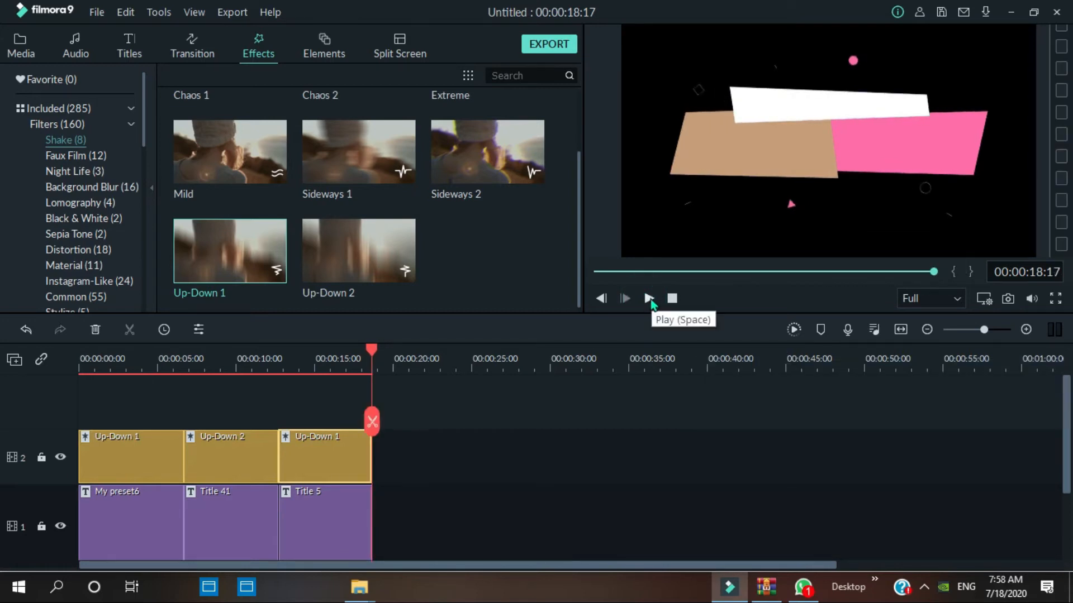
pyautogui.click(649, 299)
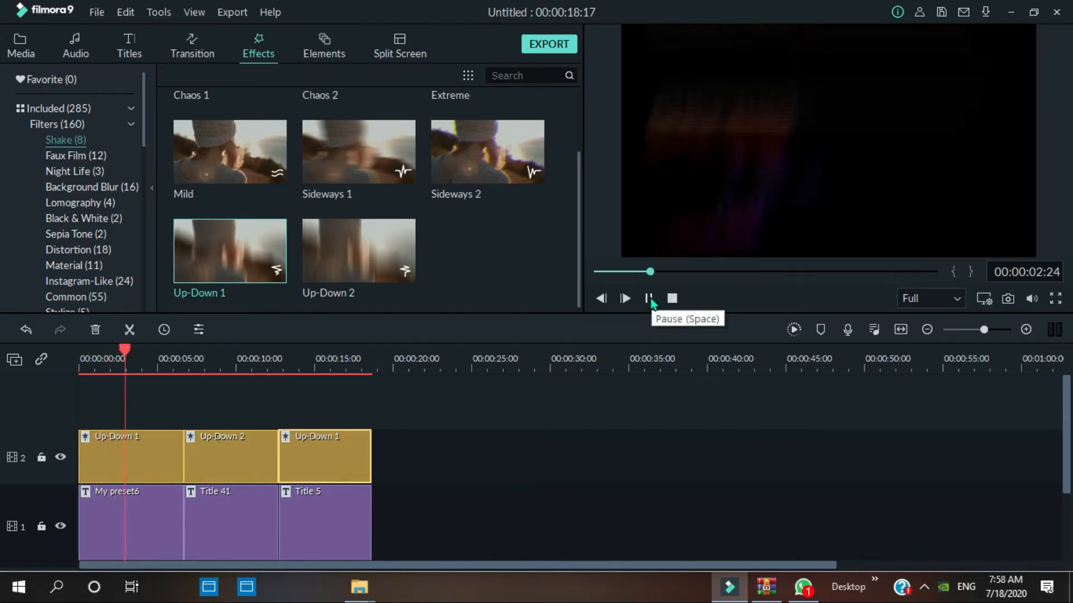
pyautogui.click(650, 299)
# Turn off Motion Blur and set Frequency to 343.45 on the first Up-Down 1 filter, and lower the Frequency of the Up-Down 2 filter
pyautogui.doubleClick(126, 465)
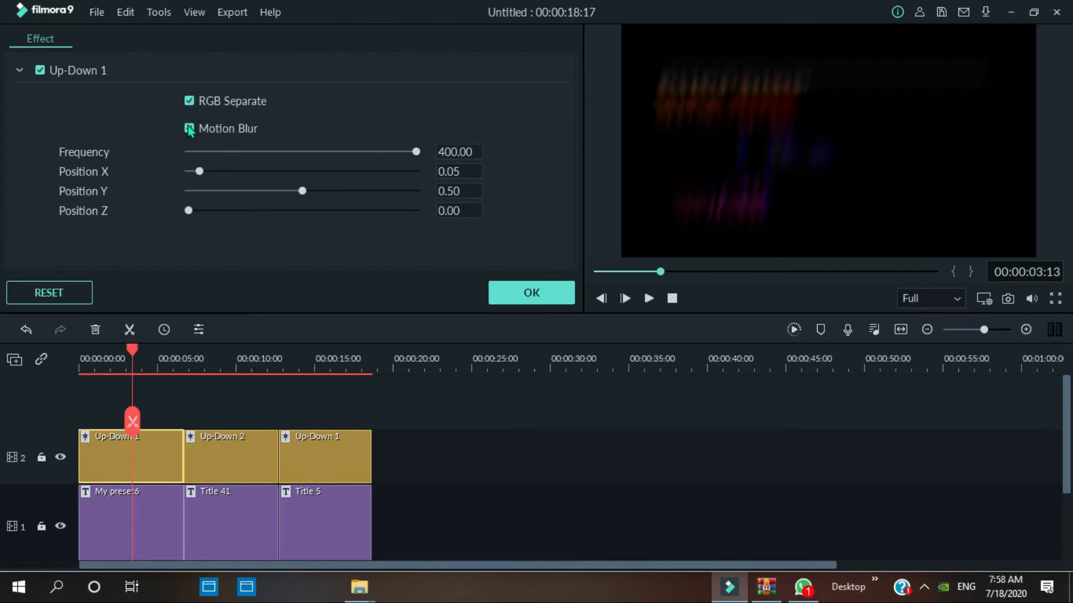
pyautogui.click(189, 129)
pyautogui.moveTo(416, 152); pyautogui.dragTo(385, 152)
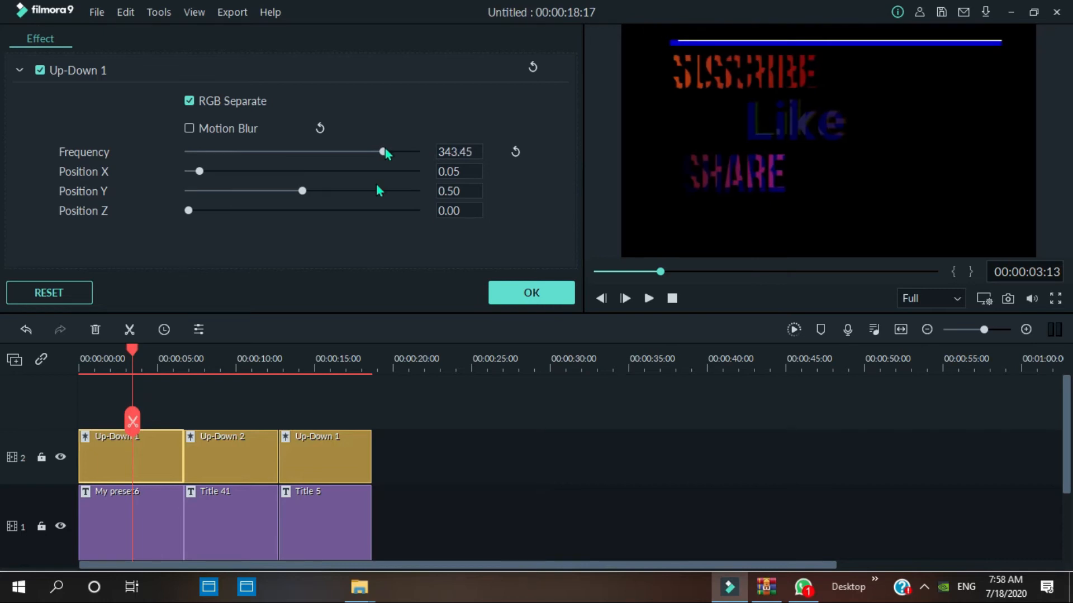
pyautogui.doubleClick(238, 467)
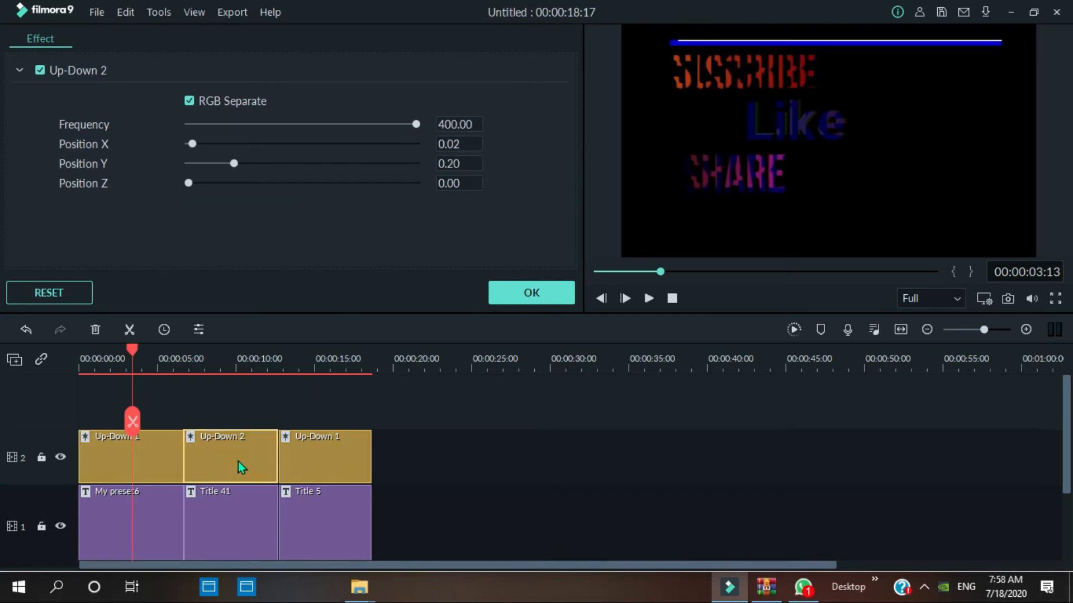
pyautogui.moveTo(416, 124); pyautogui.dragTo(386, 129)
# Turn off Motion Blur and set Frequency to 343.45 on the last Up-Down 1 filter, and confirm the effect settings
pyautogui.doubleClick(340, 455)
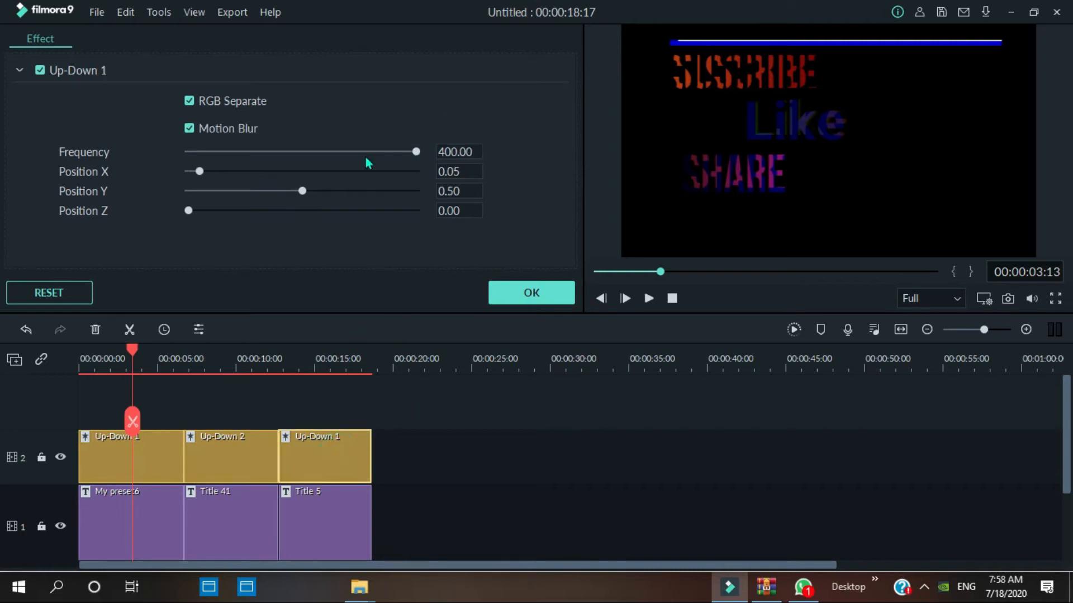
pyautogui.click(189, 129)
pyautogui.moveTo(416, 151); pyautogui.dragTo(384, 154)
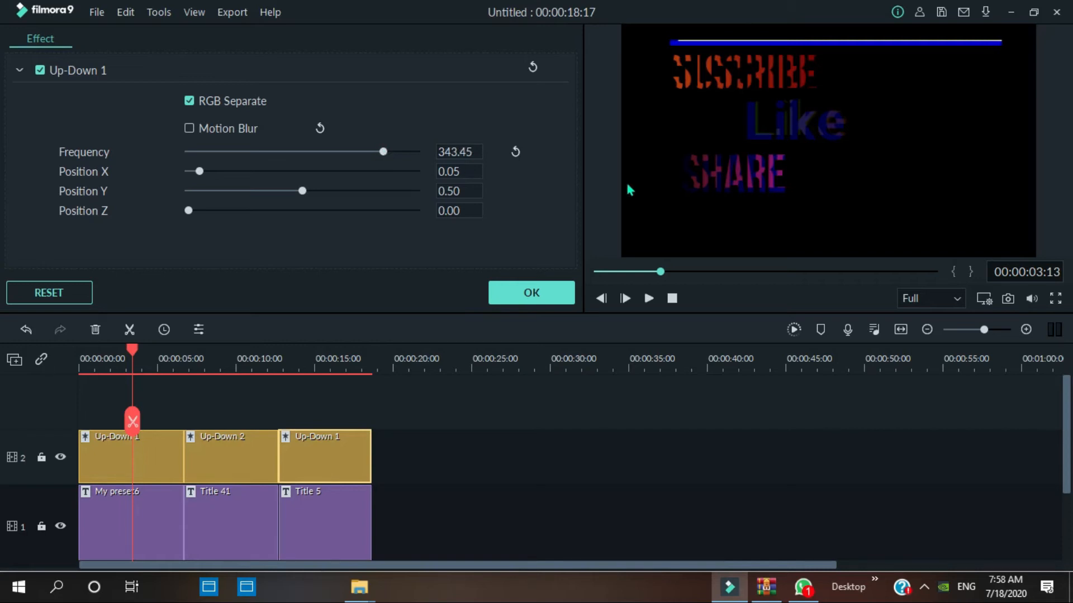
pyautogui.click(550, 297)
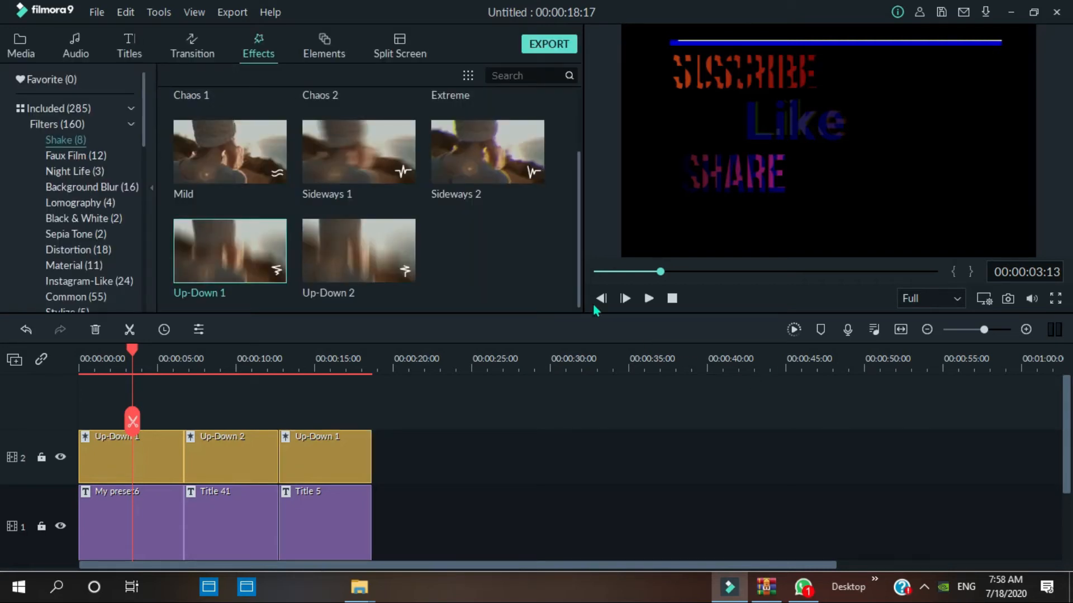
# Add Dissolve and Fade transitions at the ends of the three title clips, using Fade on Title 41 and Dissolve on Title 5
pyautogui.scroll(-2, 2, 430)
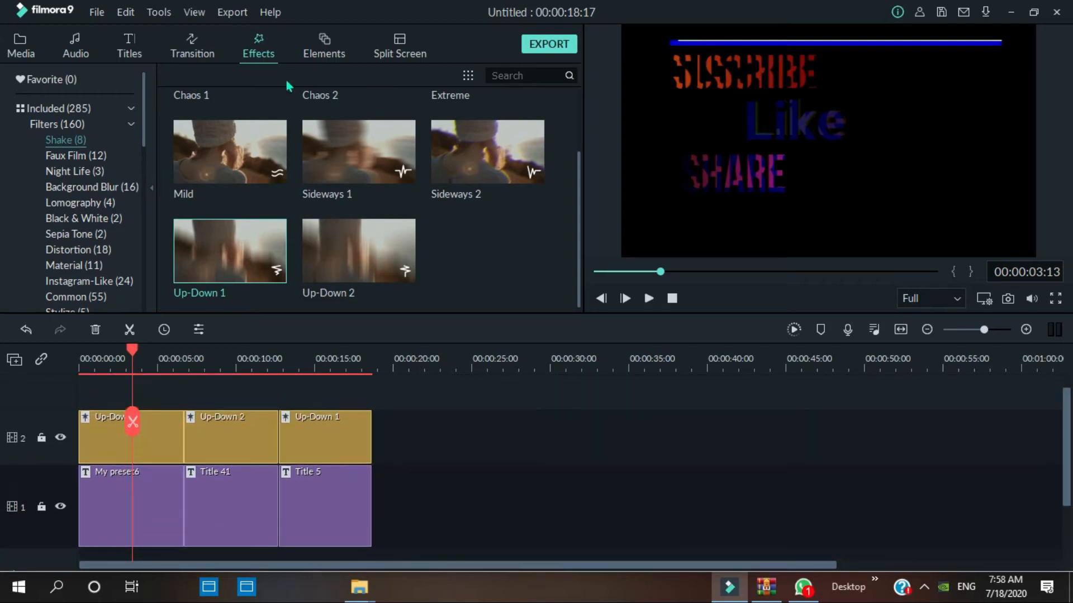
pyautogui.click(213, 55)
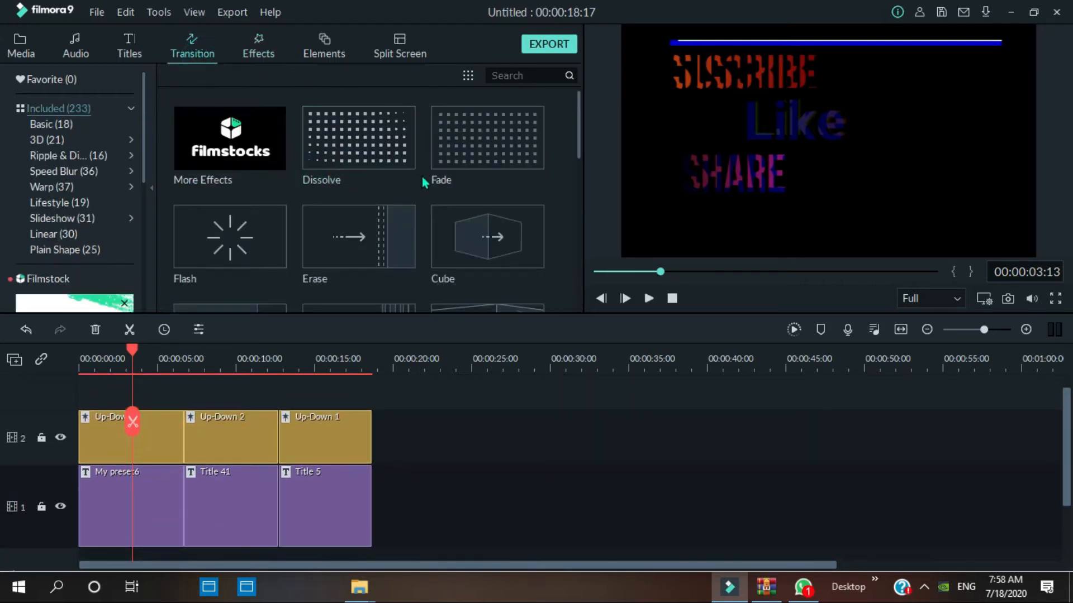
pyautogui.moveTo(320, 163); pyautogui.dragTo(152, 463)
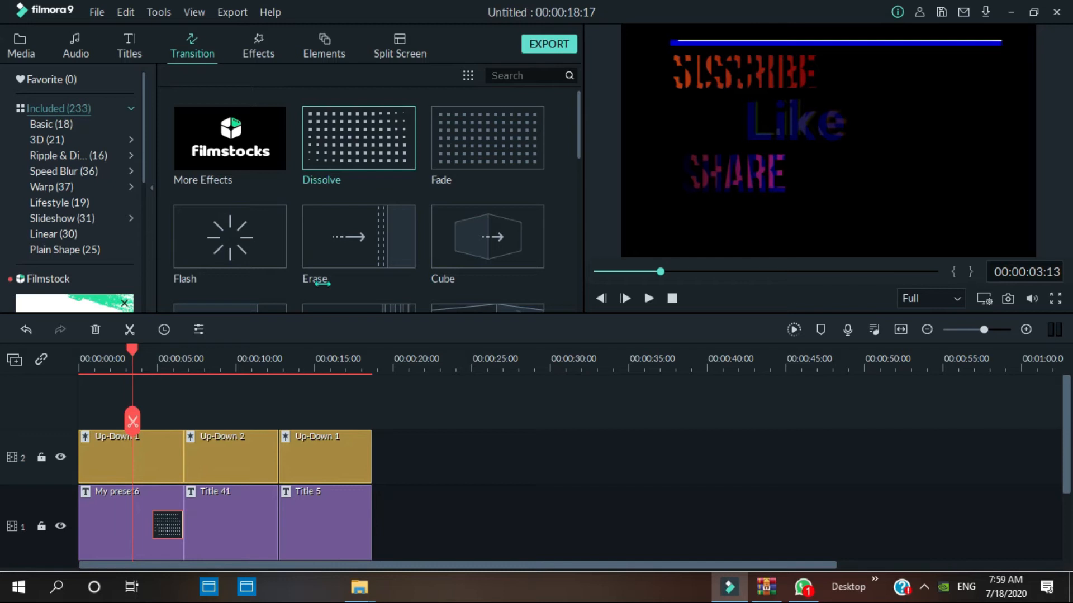
pyautogui.moveTo(455, 116); pyautogui.dragTo(231, 465)
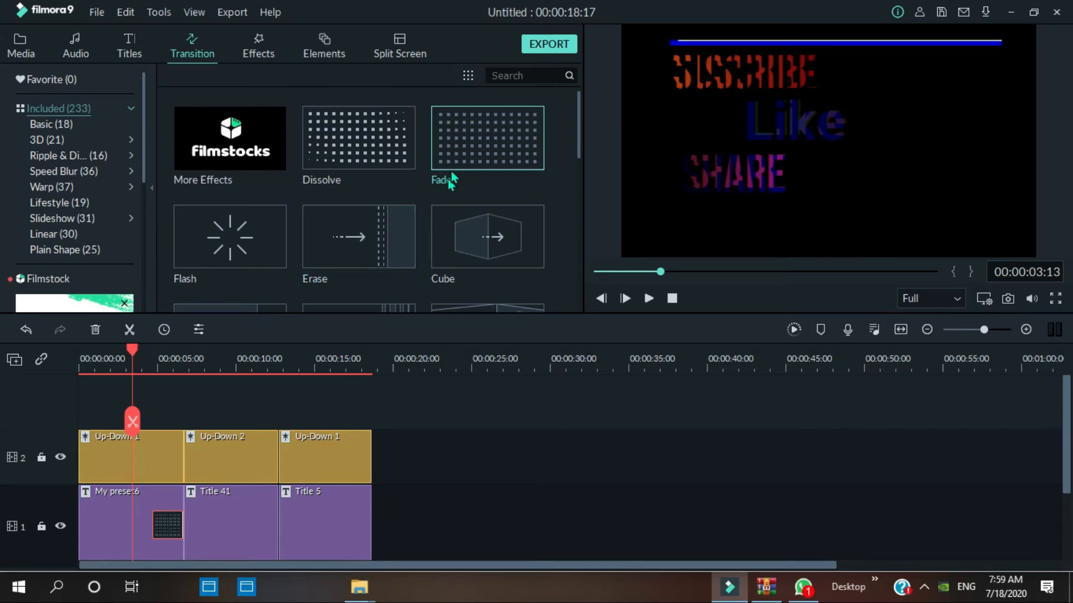
pyautogui.moveTo(452, 184); pyautogui.dragTo(254, 470)
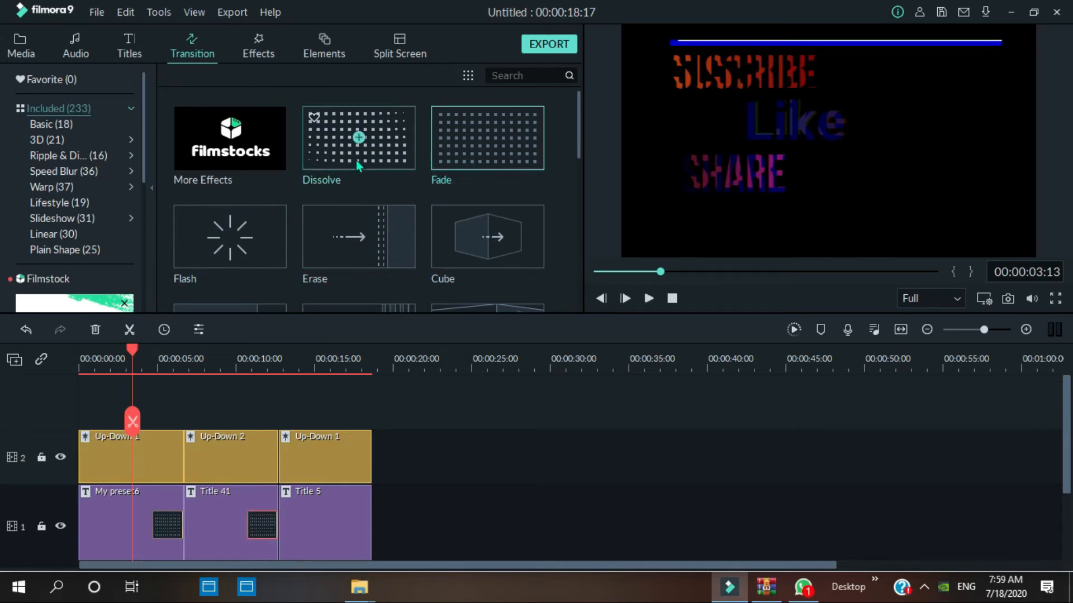
pyautogui.moveTo(313, 158); pyautogui.dragTo(335, 530)
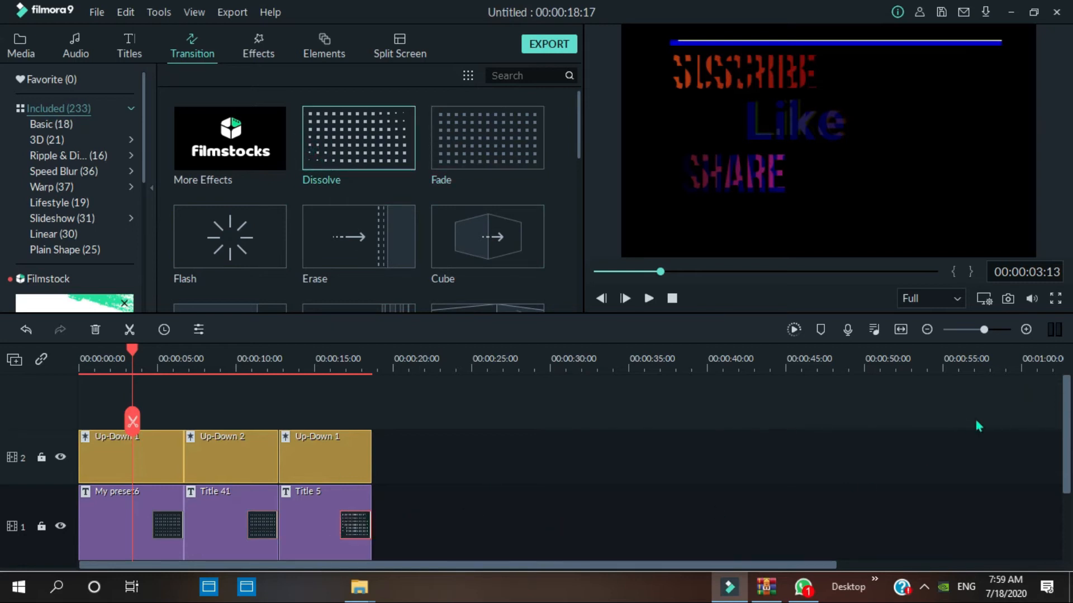
# Shorten the transitions on Title 5, Title 41 and My preset6 to roughly half their length, keeping them at the clip ends
pyautogui.moveTo(1067, 429); pyautogui.dragTo(1066, 466)
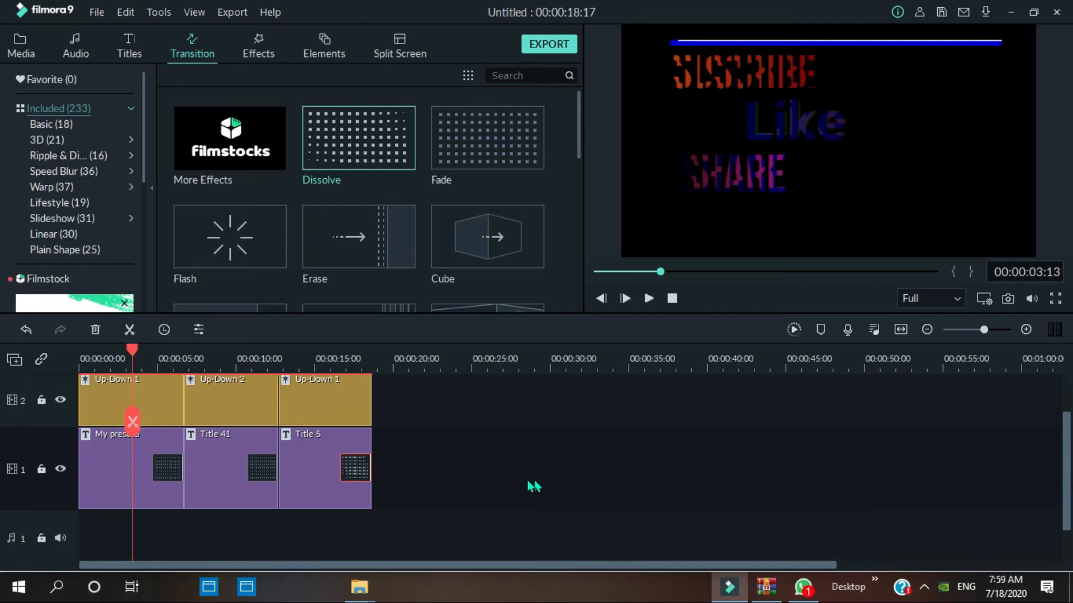
pyautogui.click(344, 467)
pyautogui.moveTo(340, 463); pyautogui.dragTo(354, 467)
pyautogui.moveTo(249, 463); pyautogui.dragTo(259, 467)
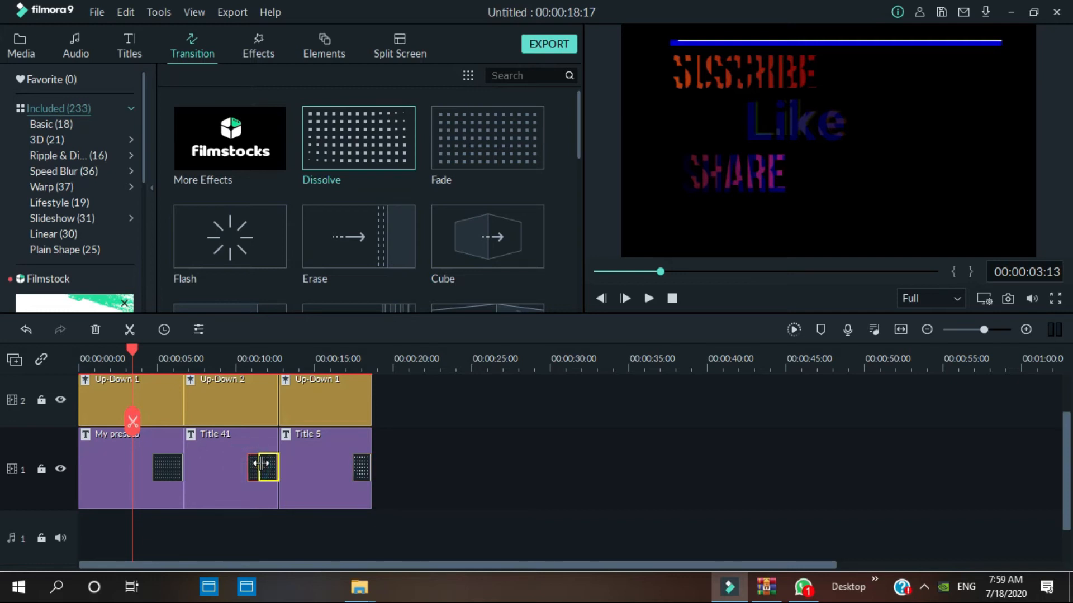
pyautogui.click(158, 467)
pyautogui.click(154, 463)
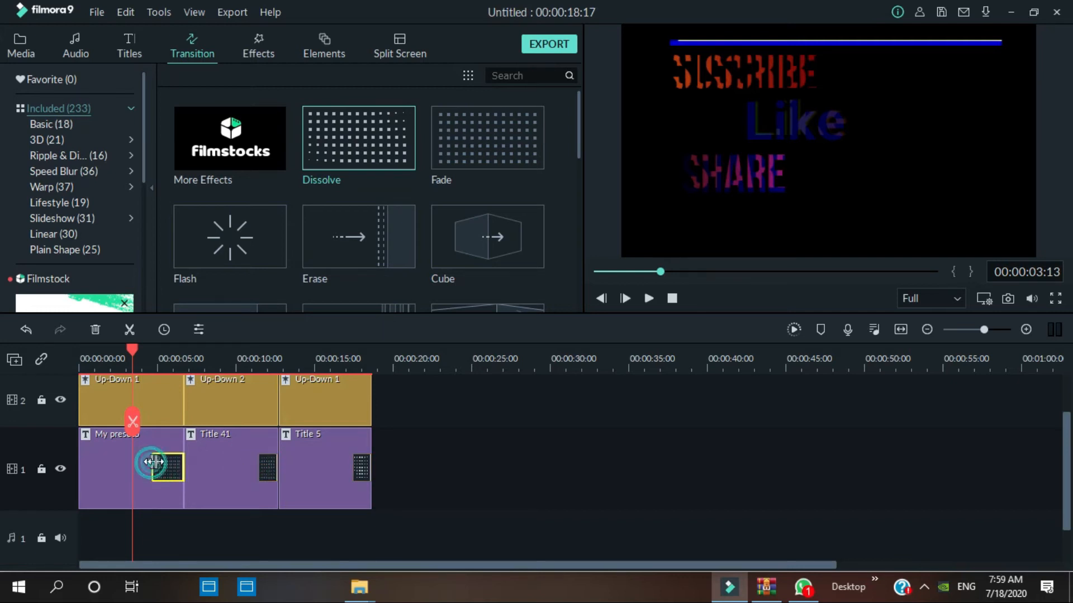
pyautogui.moveTo(166, 463); pyautogui.dragTo(168, 463)
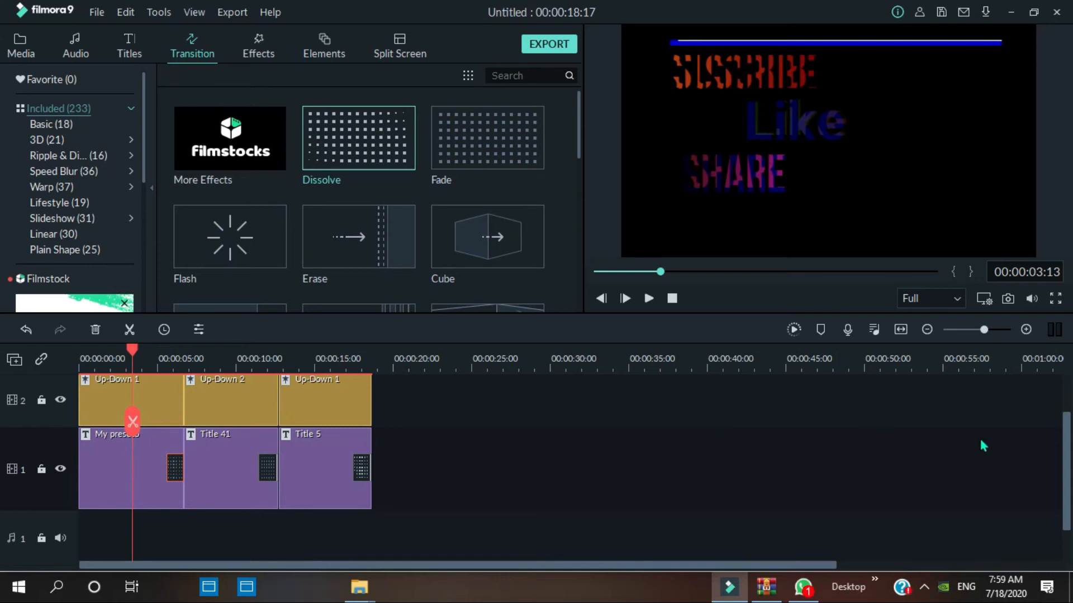
pyautogui.click(699, 463)
# Add the Lomography filter Purple Lomo on a new track above the first Up-Down 1 filter and extend it to the same length
pyautogui.click(266, 51)
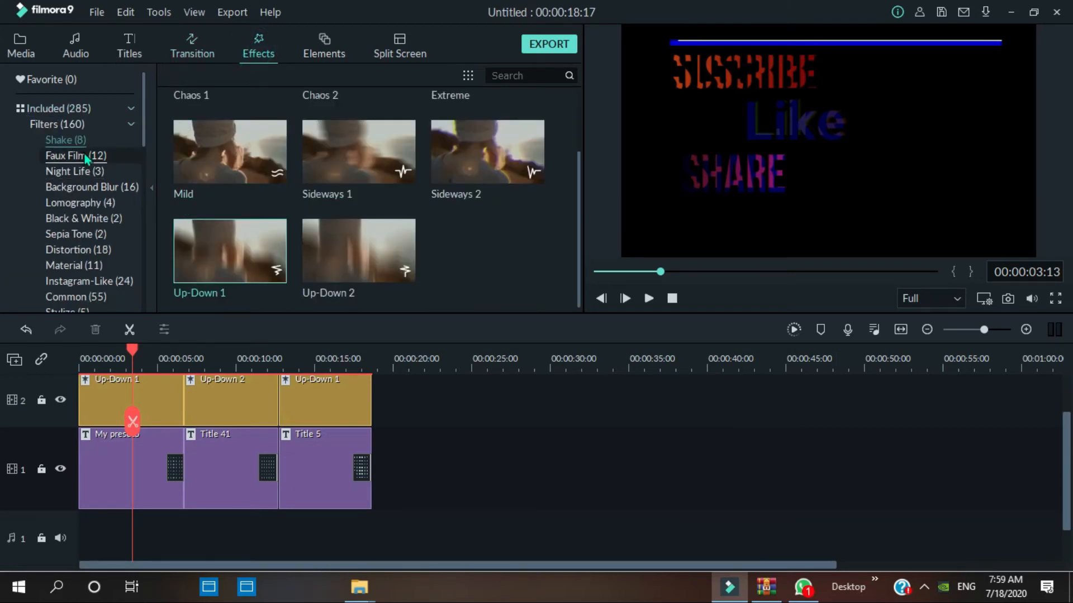
pyautogui.click(82, 173)
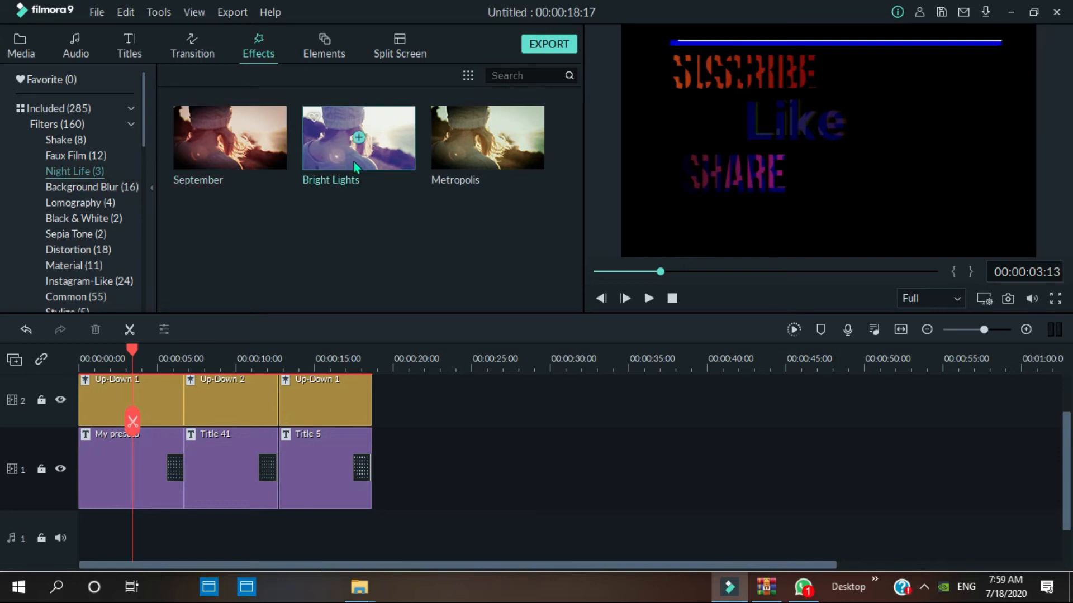
pyautogui.click(75, 187)
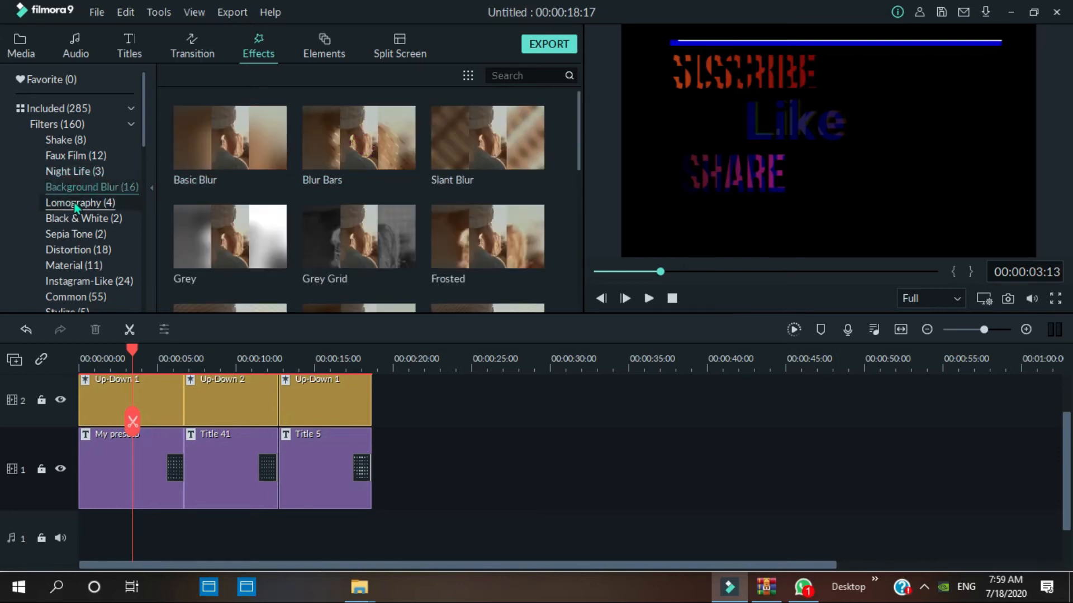
pyautogui.click(77, 205)
pyautogui.moveTo(177, 147); pyautogui.dragTo(228, 364)
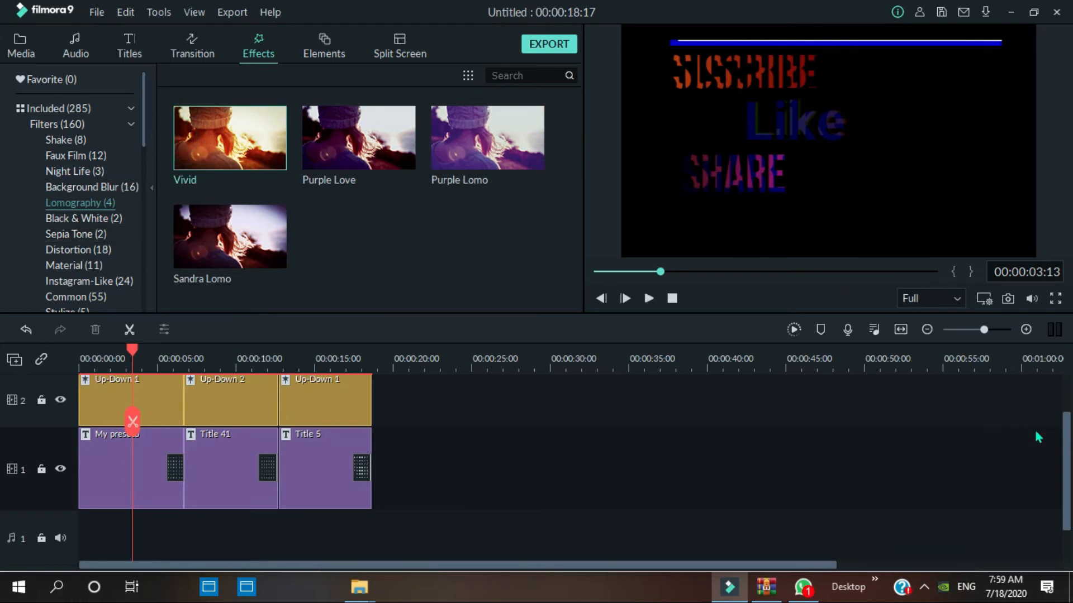
pyautogui.moveTo(1066, 439); pyautogui.dragTo(1066, 402)
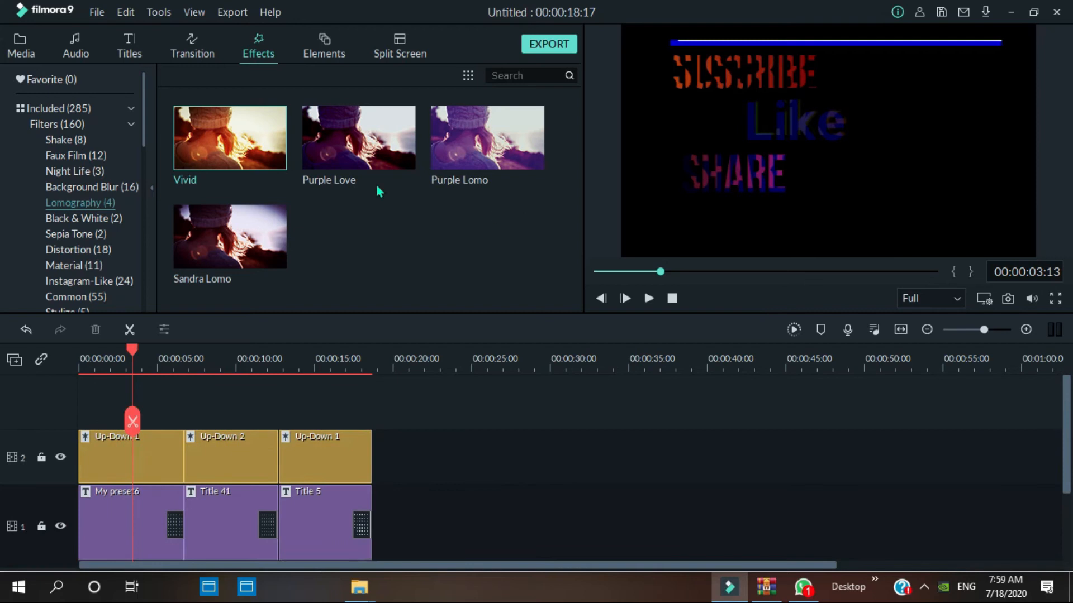
pyautogui.moveTo(450, 159); pyautogui.dragTo(197, 391)
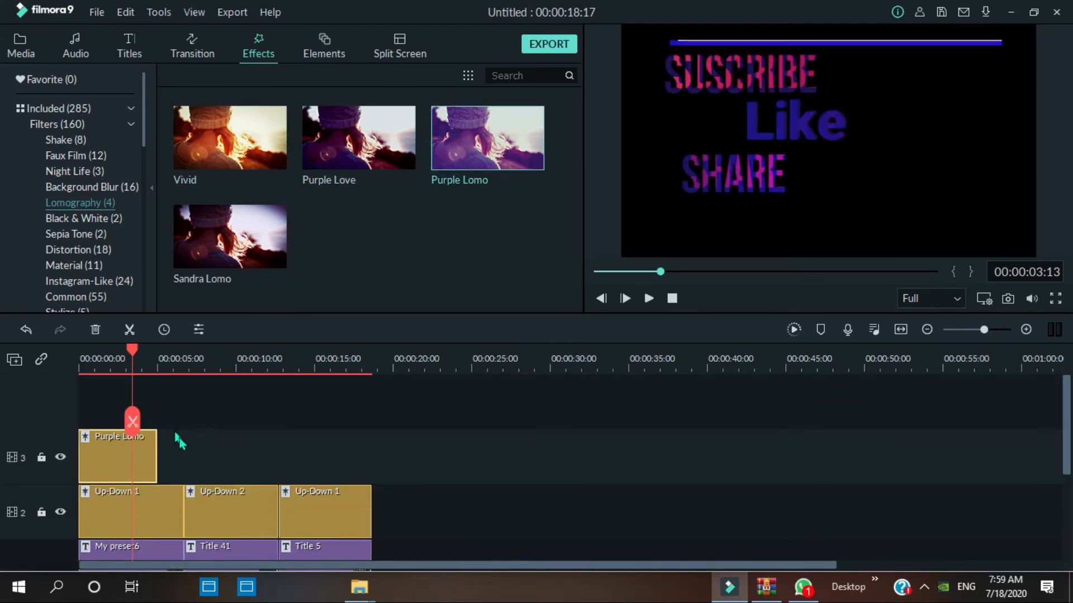
pyautogui.moveTo(156, 450); pyautogui.dragTo(184, 449)
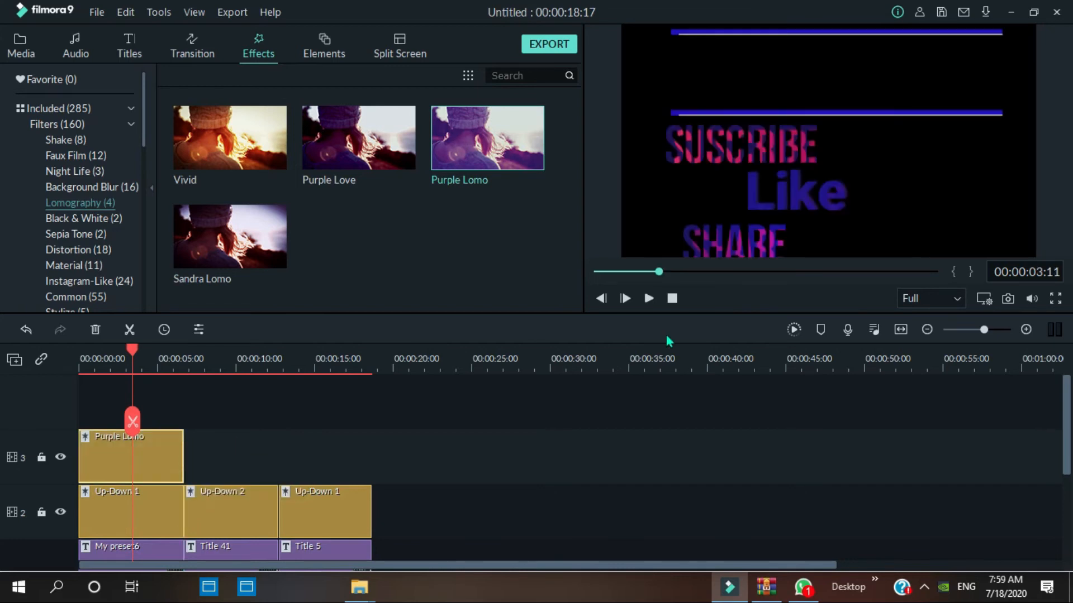
# Add the Lomography filters Vivid above Up-Down 2 and Purple Love above the last Up-Down 1, each extended to the same length
pyautogui.moveTo(211, 171); pyautogui.dragTo(184, 459)
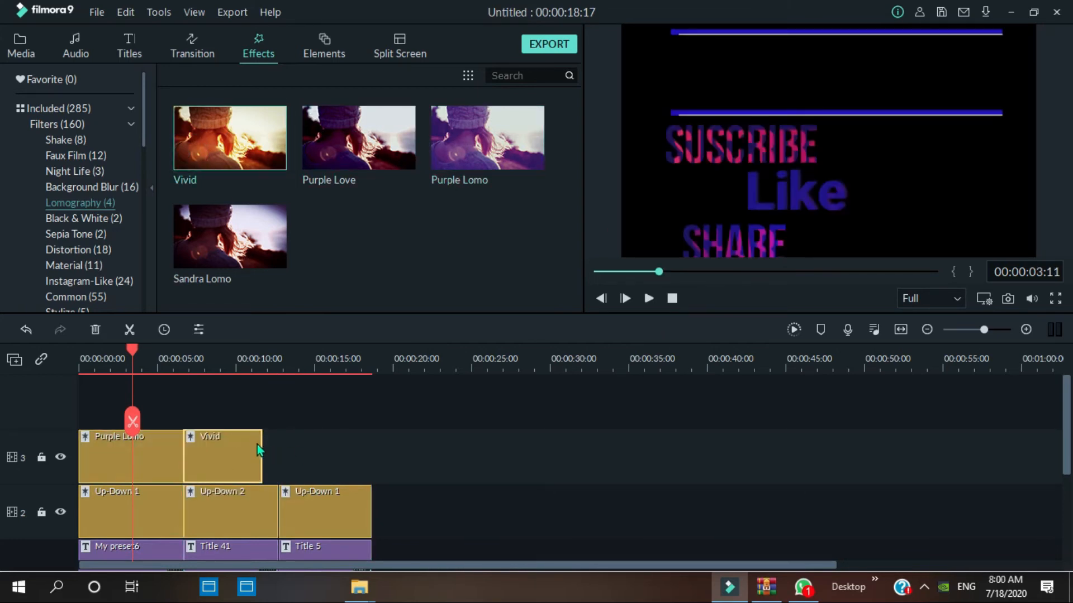
pyautogui.moveTo(262, 442); pyautogui.dragTo(277, 442)
pyautogui.scroll(-3, 5, 391)
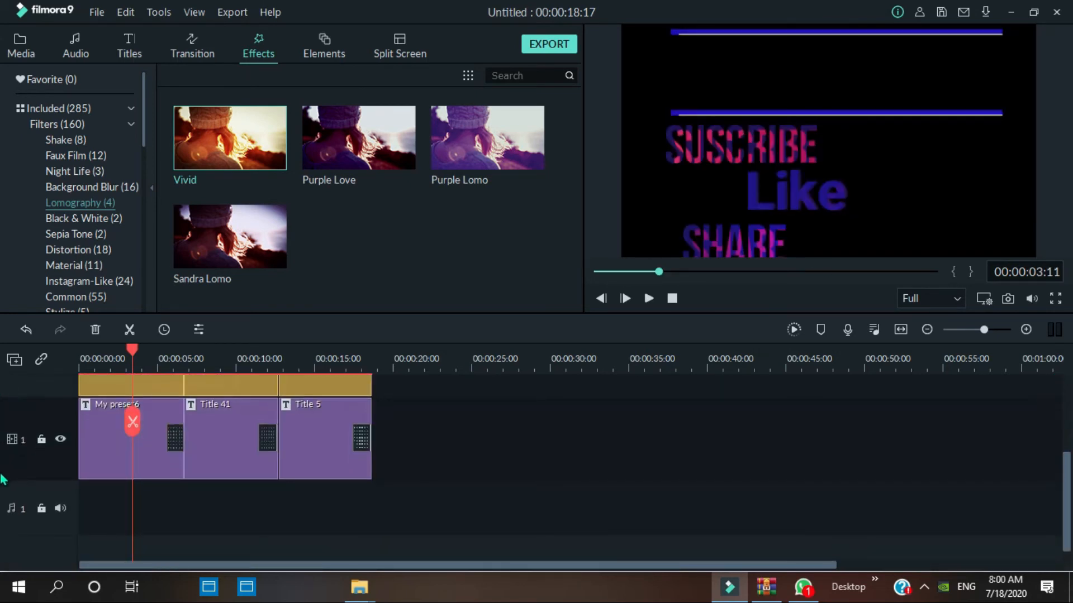
pyautogui.scroll(-2, 4, 481)
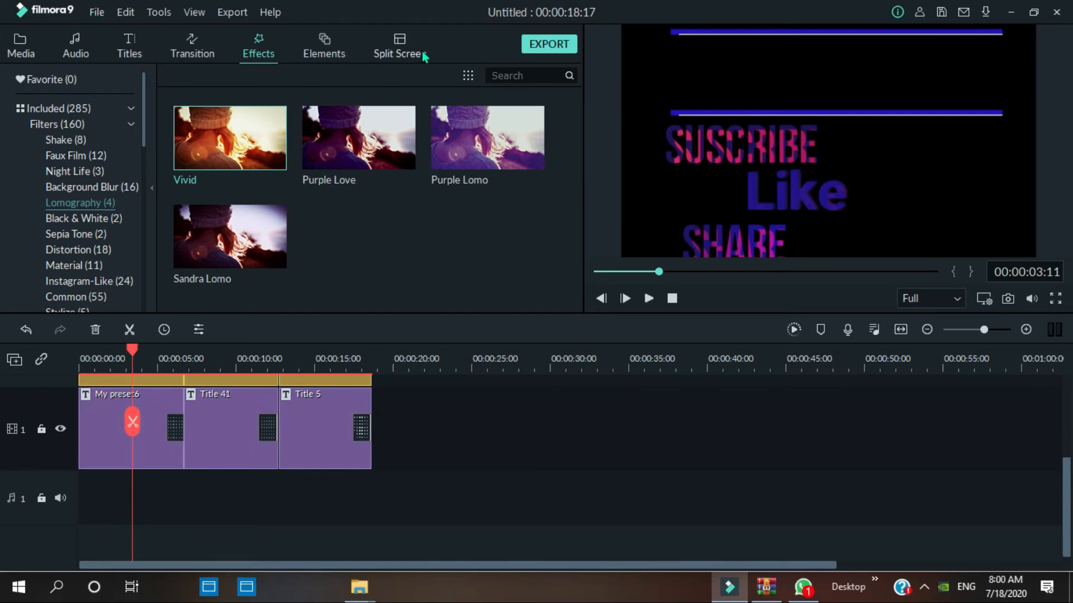
pyautogui.moveTo(1068, 478); pyautogui.dragTo(1069, 412)
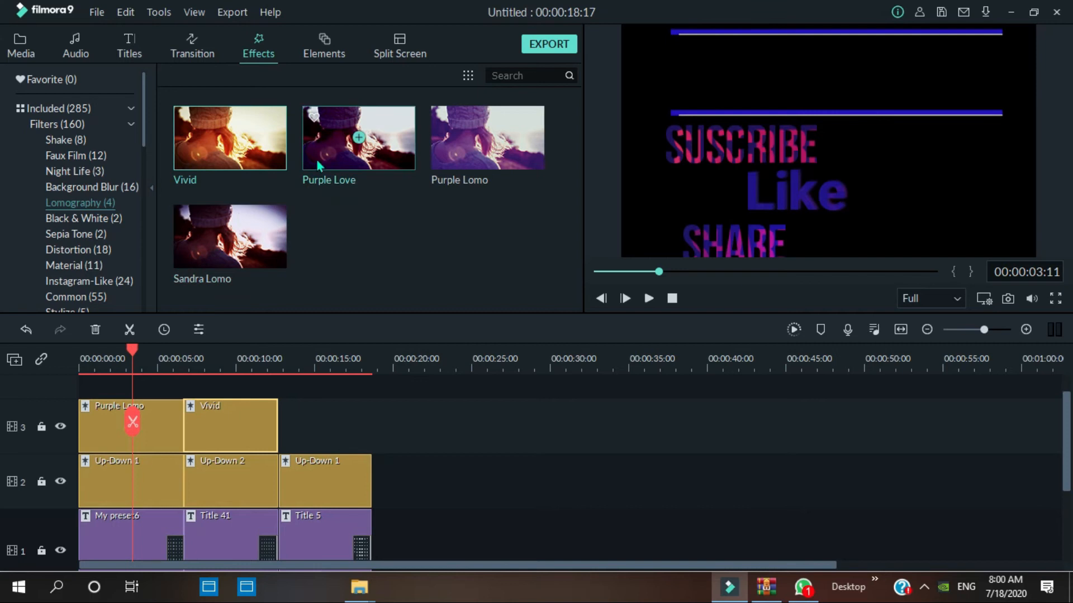
pyautogui.moveTo(333, 159); pyautogui.dragTo(279, 420)
pyautogui.moveTo(359, 414); pyautogui.dragTo(371, 415)
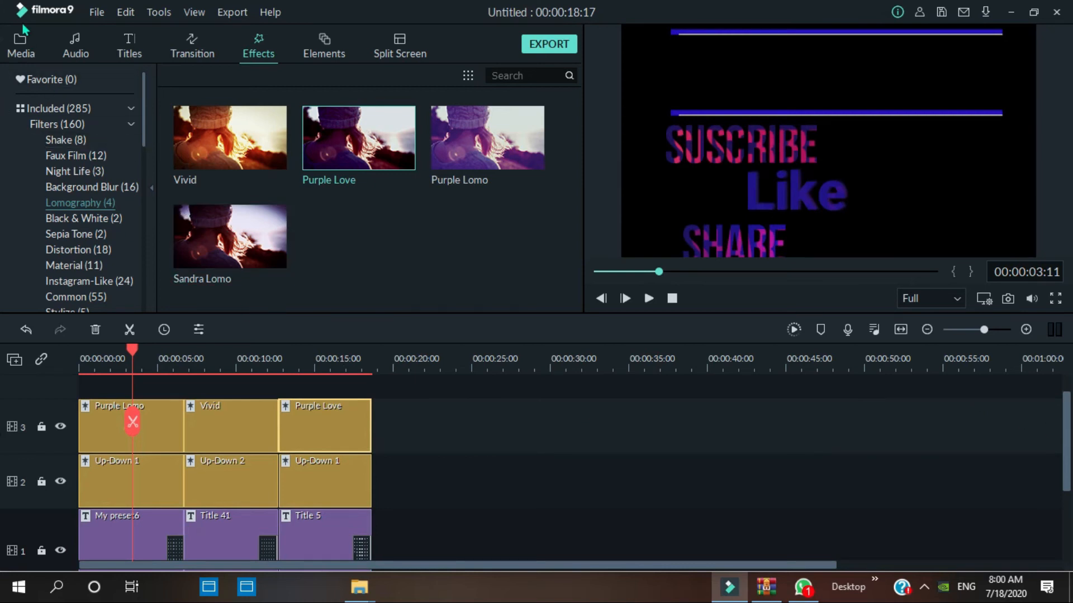
# Try a Grey sample color clip on the title track, moved closer to Title 5, and delete it
pyautogui.click(19, 56)
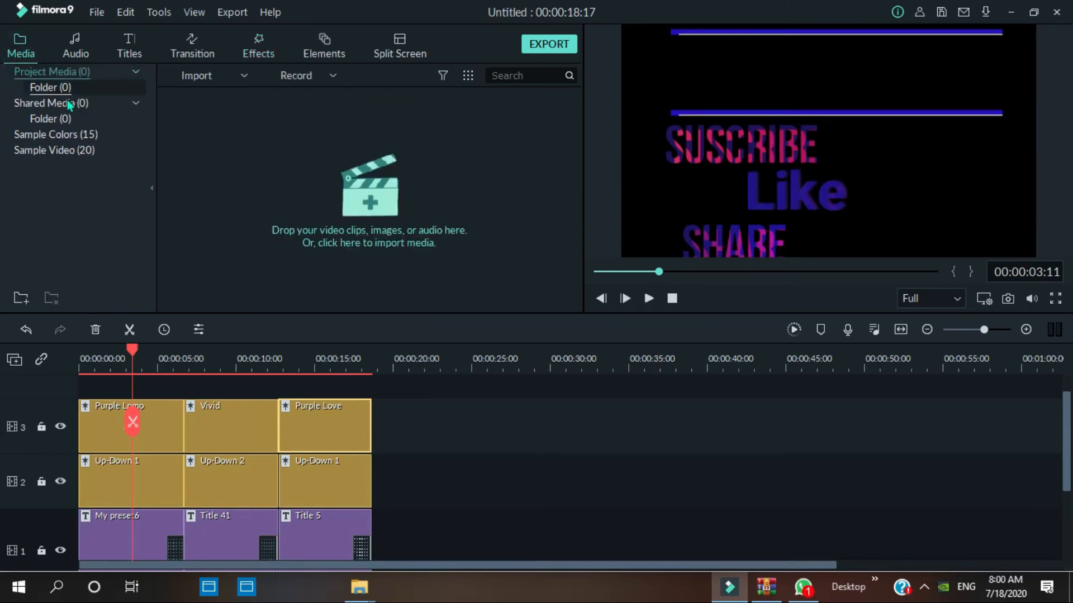
pyautogui.click(69, 136)
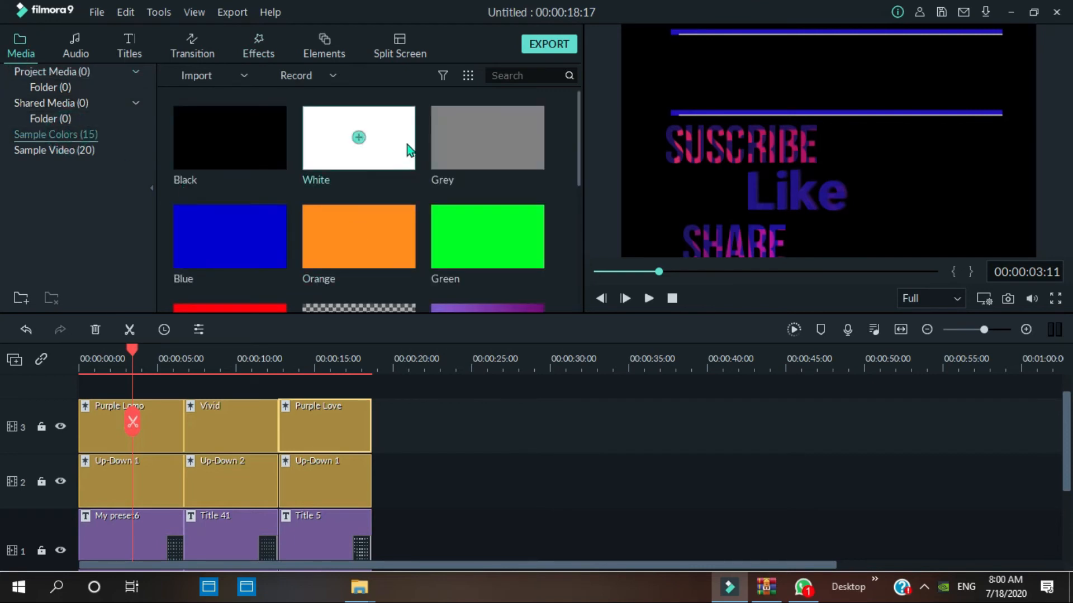
pyautogui.moveTo(456, 143); pyautogui.dragTo(772, 576)
pyautogui.moveTo(610, 579); pyautogui.dragTo(581, 518)
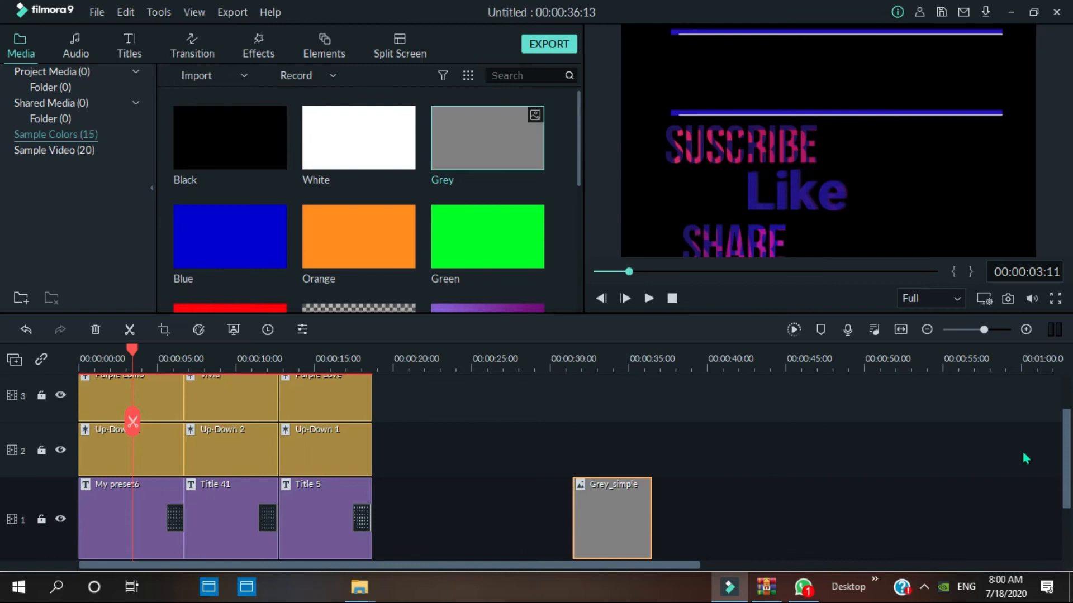
pyautogui.scroll(-1, 693, 449)
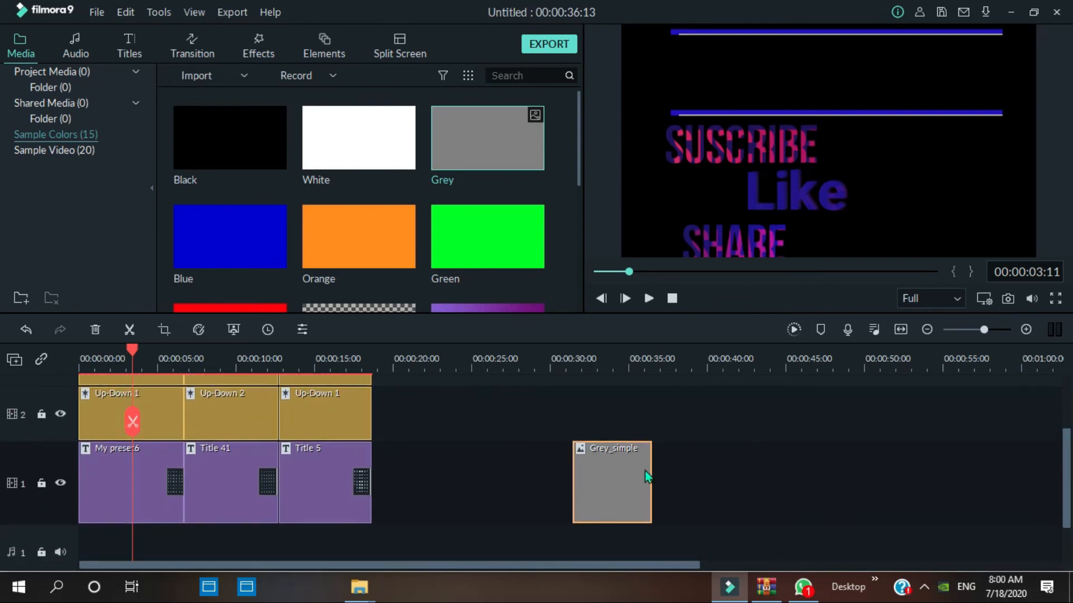
pyautogui.moveTo(615, 482); pyautogui.dragTo(447, 419)
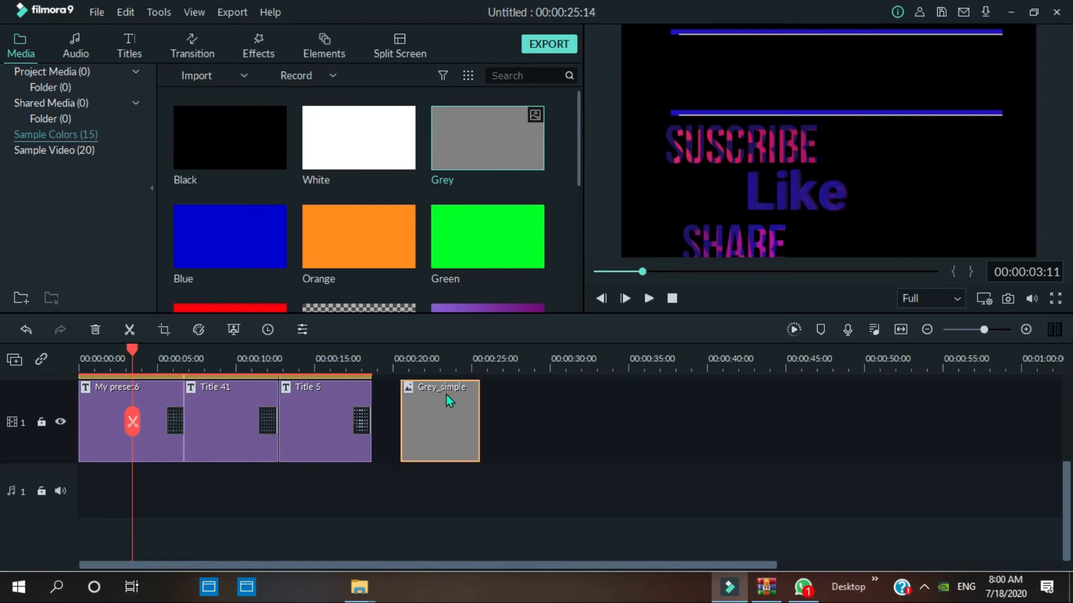
pyautogui.doubleClick(416, 425)
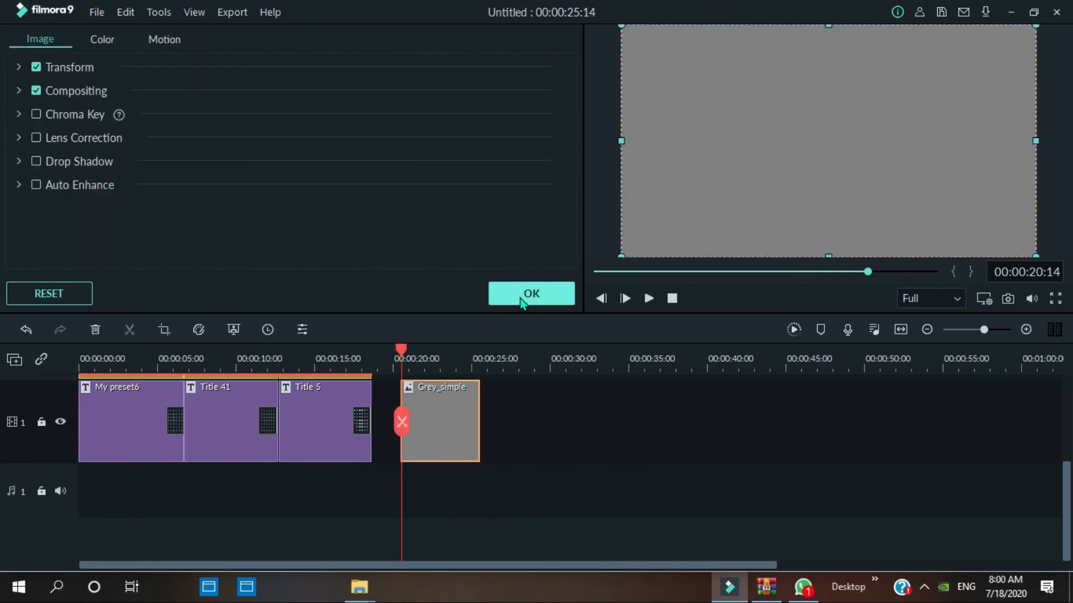
pyautogui.click(522, 295)
pyautogui.moveTo(424, 435); pyautogui.dragTo(422, 528)
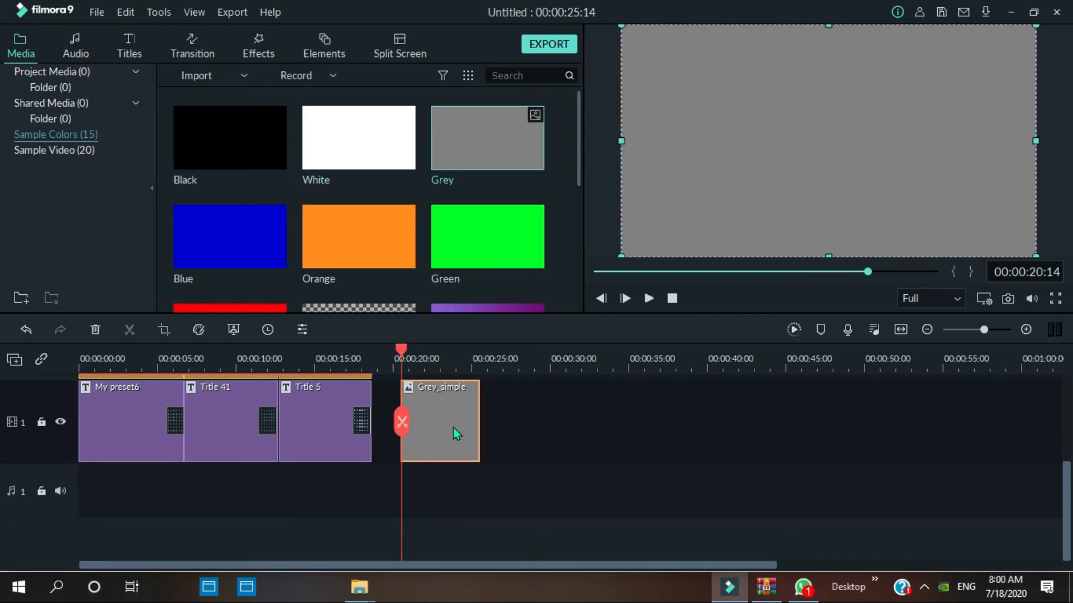
pyautogui.click(95, 330)
# Try the Grey sample color directly against the end of Title 5 on video track 1 and remove it
pyautogui.click(357, 137)
pyautogui.moveTo(462, 149); pyautogui.dragTo(387, 474)
pyautogui.moveTo(1066, 479); pyautogui.dragTo(1069, 427)
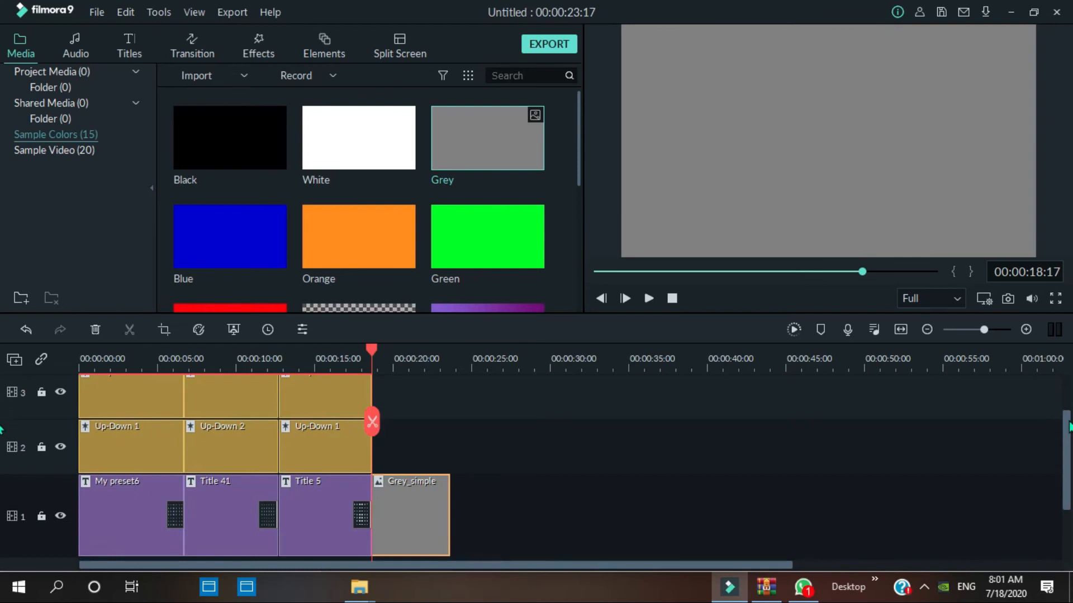
pyautogui.scroll(-2, 1, 429)
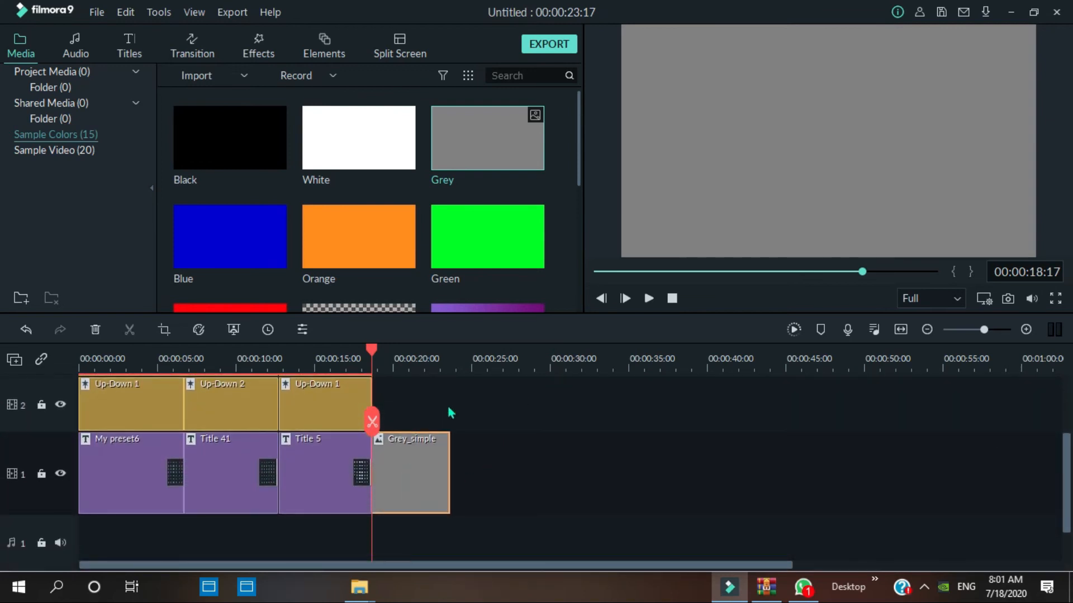
pyautogui.click(96, 330)
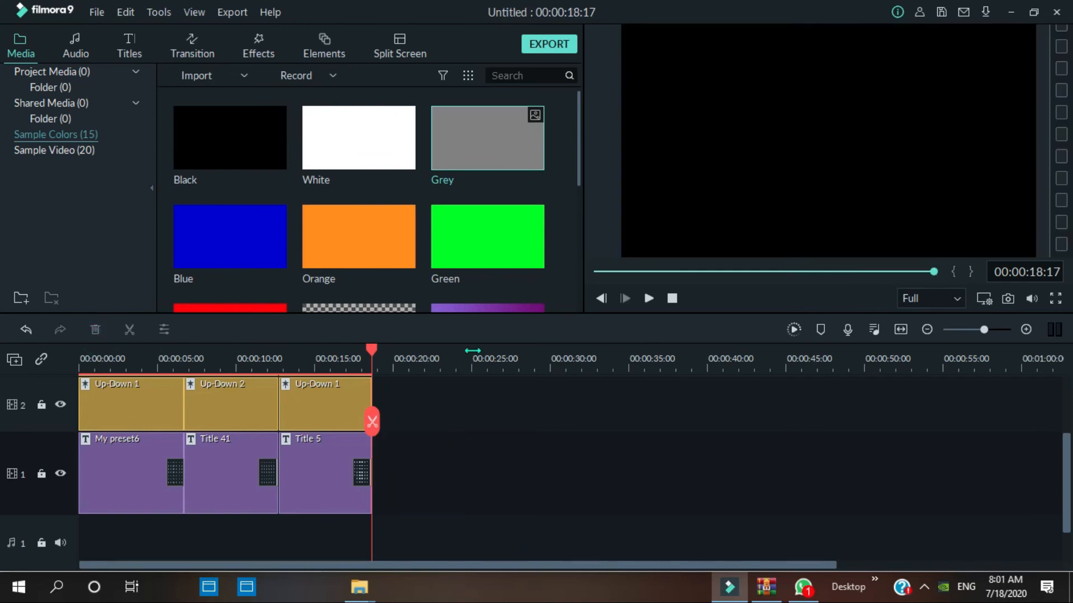
pyautogui.moveTo(583, 131)
pyautogui.mouseDown()
pyautogui.moveTo(581, 167)
pyautogui.moveTo(584, 127)
pyautogui.mouseUp()
pyautogui.click(264, 440)
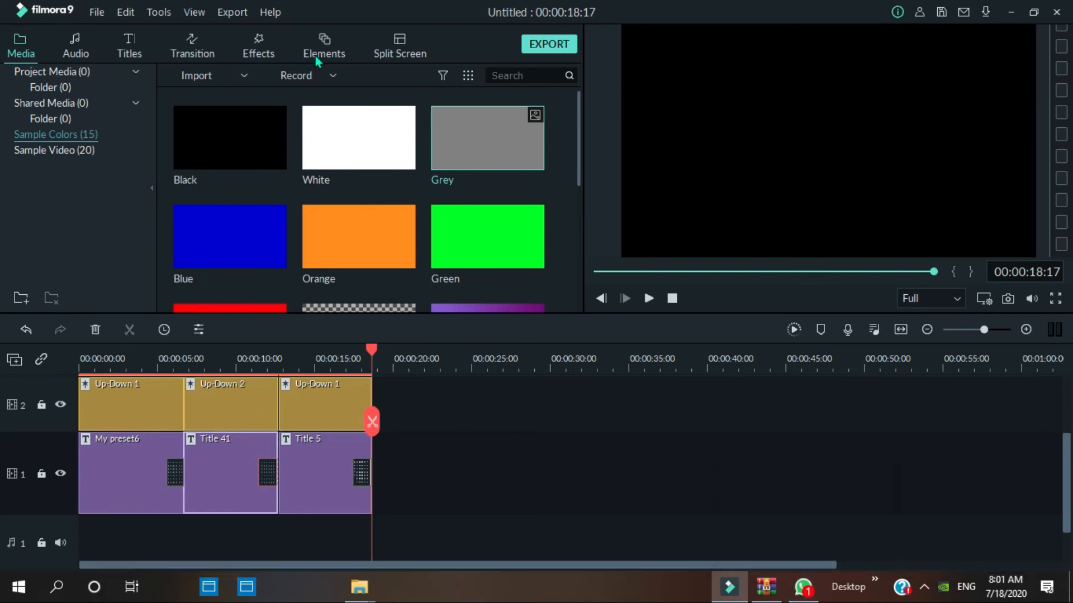
pyautogui.click(332, 78)
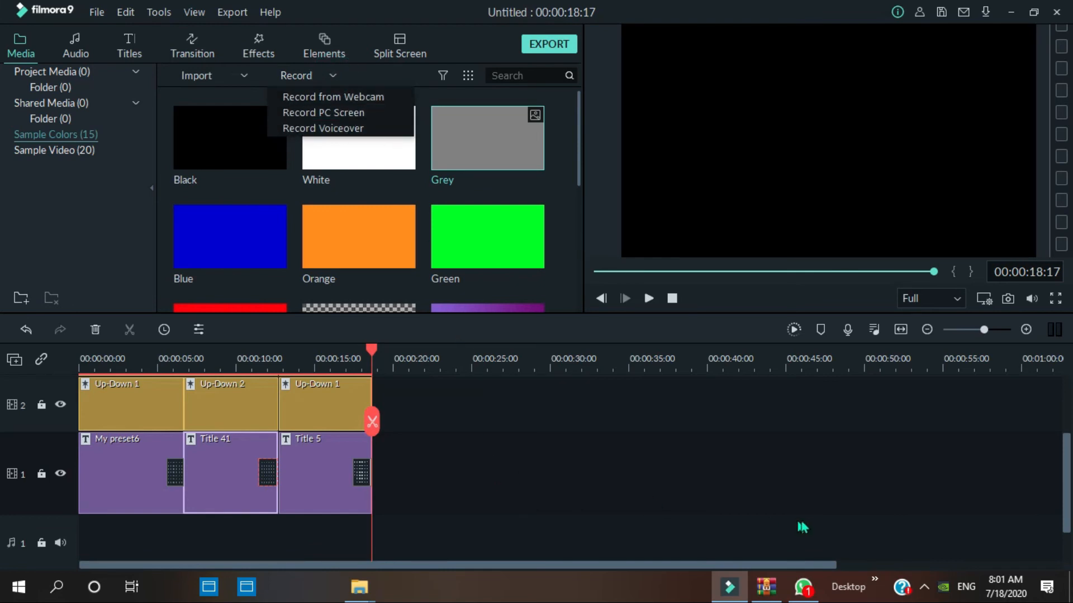
pyautogui.click(879, 587)
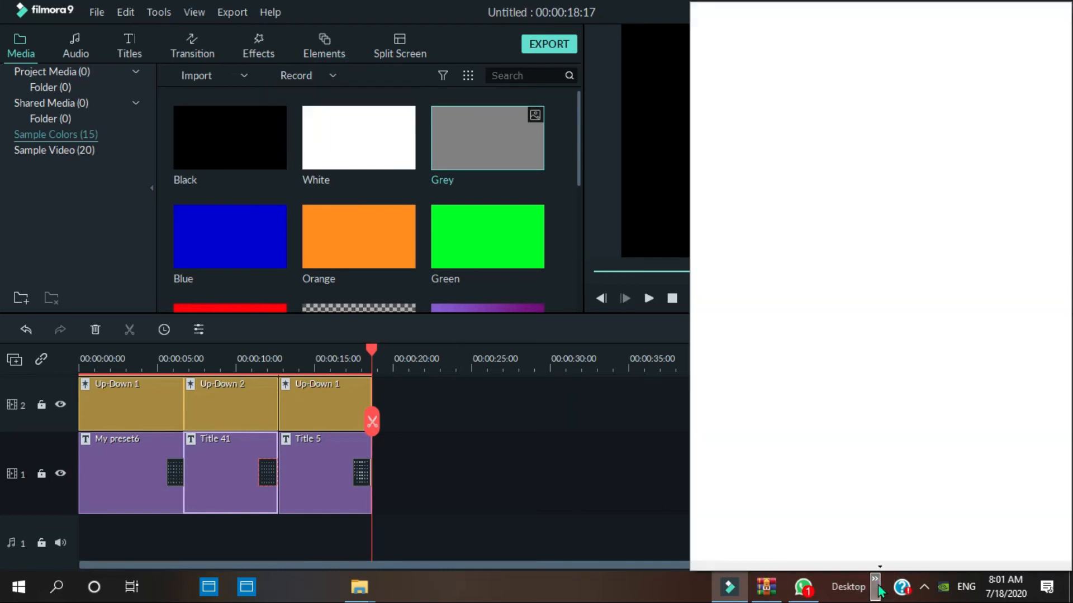
pyautogui.click(591, 462)
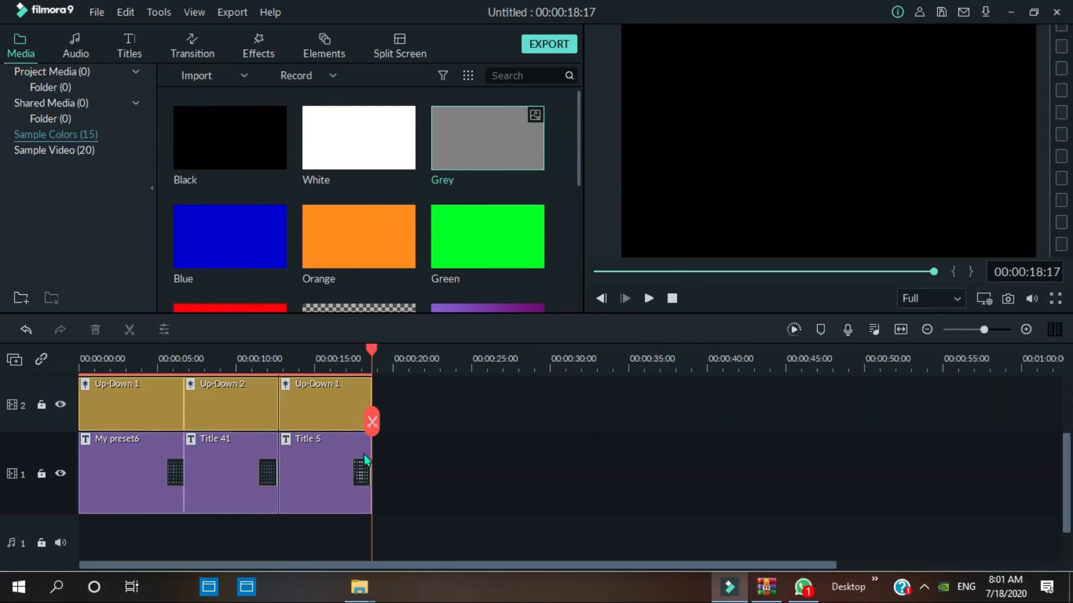
pyautogui.moveTo(370, 423)
pyautogui.mouseDown()
pyautogui.moveTo(349, 418)
pyautogui.moveTo(439, 426)
pyautogui.moveTo(361, 419)
pyautogui.moveTo(370, 417)
pyautogui.mouseUp()
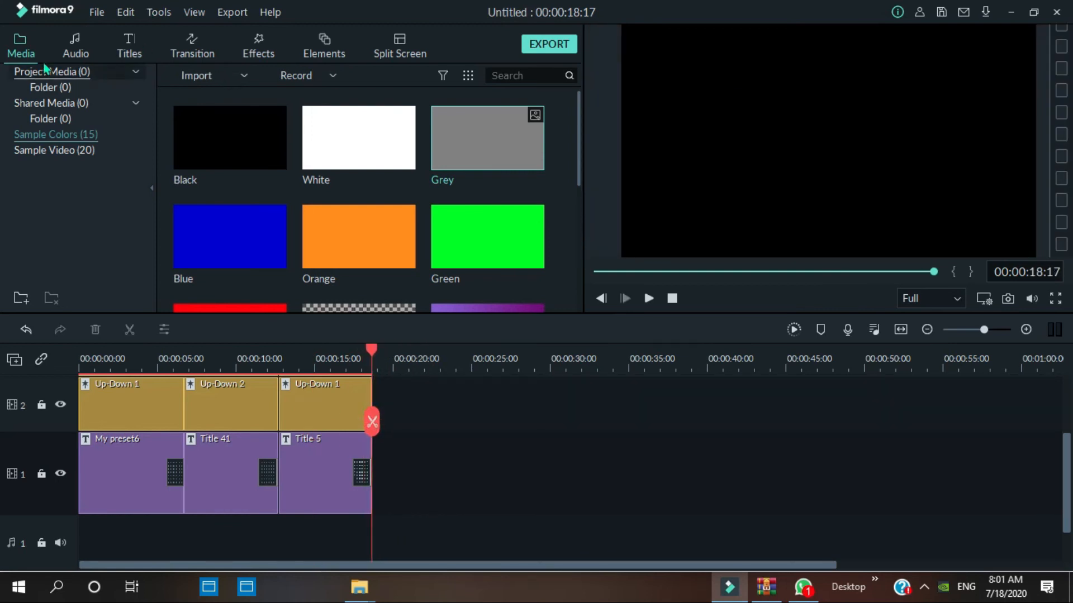
# Add the included song "Young Thug - Gang Up" to audio track 1, starting at the beginning of the timeline
pyautogui.click(68, 49)
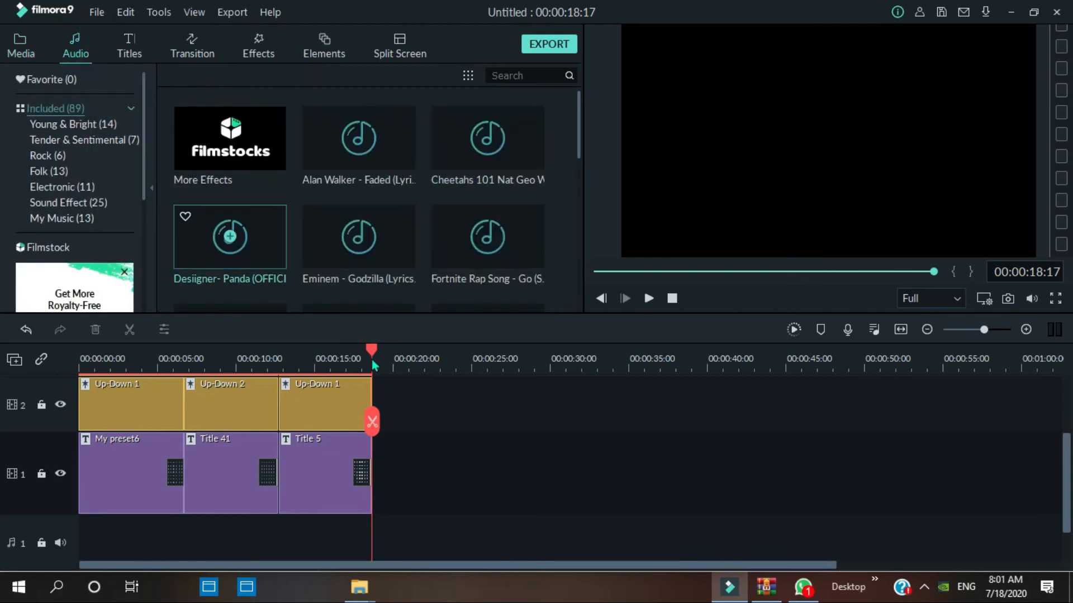
pyautogui.click(576, 119)
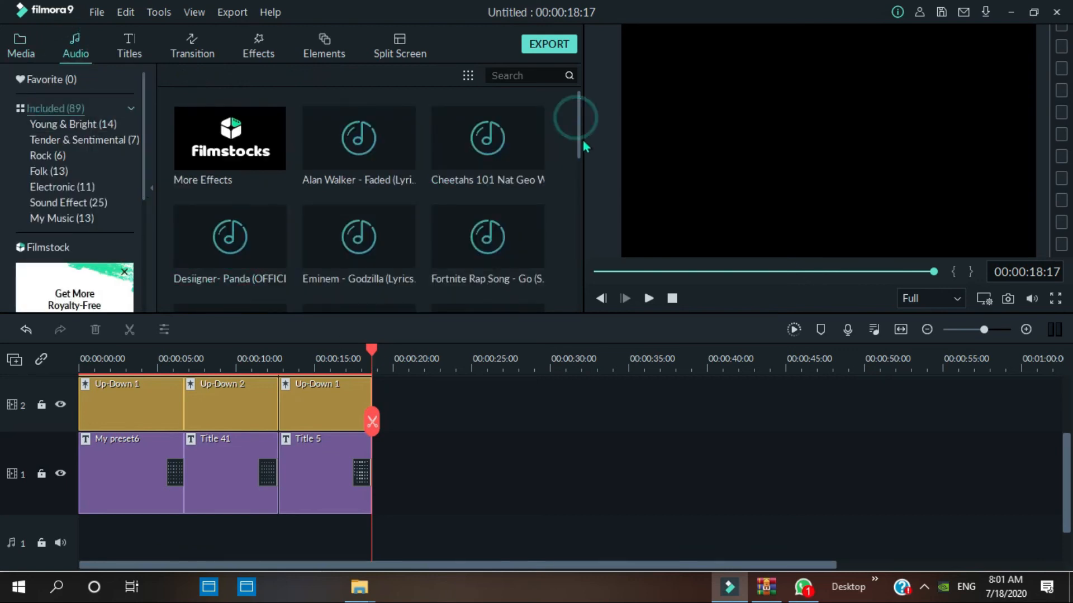
pyautogui.moveTo(578, 142); pyautogui.dragTo(602, 269)
pyautogui.moveTo(359, 158); pyautogui.dragTo(407, 547)
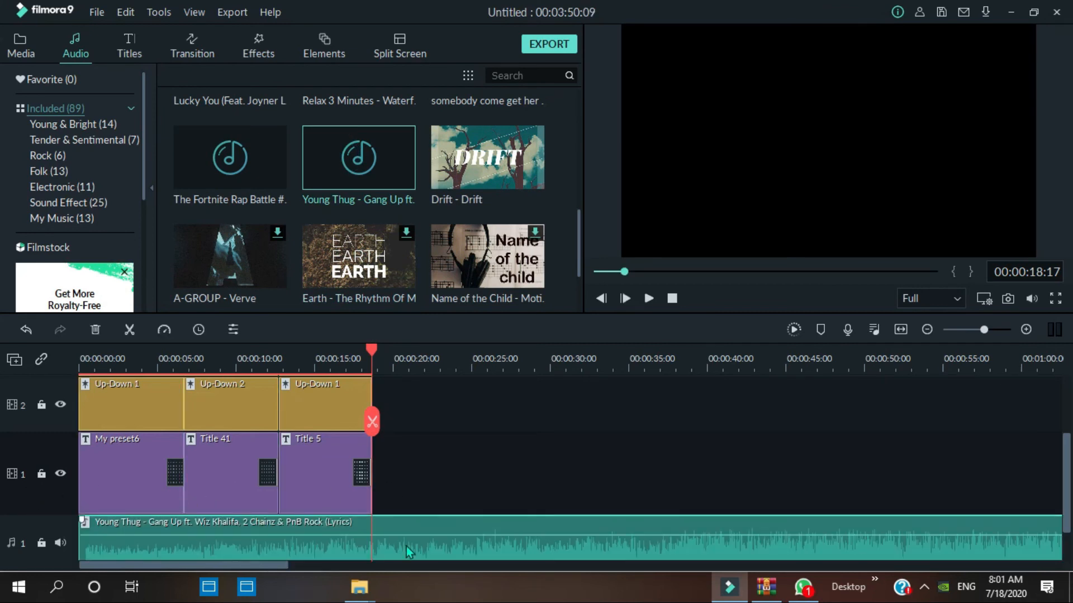
# Cut the song at 00:00:19:02, just past the end of Title 5, delete the remainder, and minimize the editor
pyautogui.moveTo(372, 424); pyautogui.dragTo(83, 522)
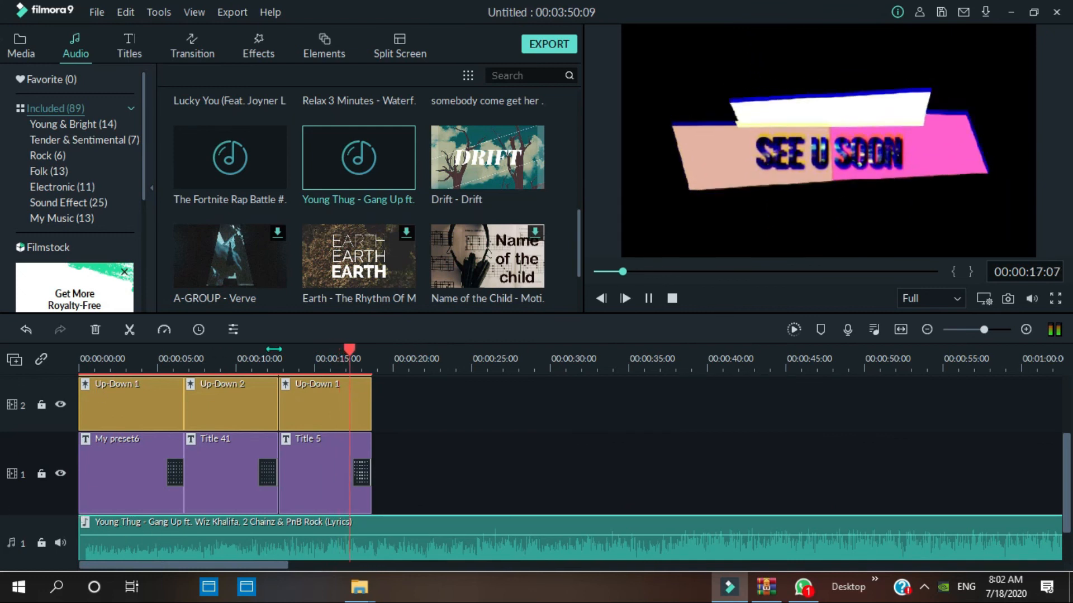
pyautogui.press('space')
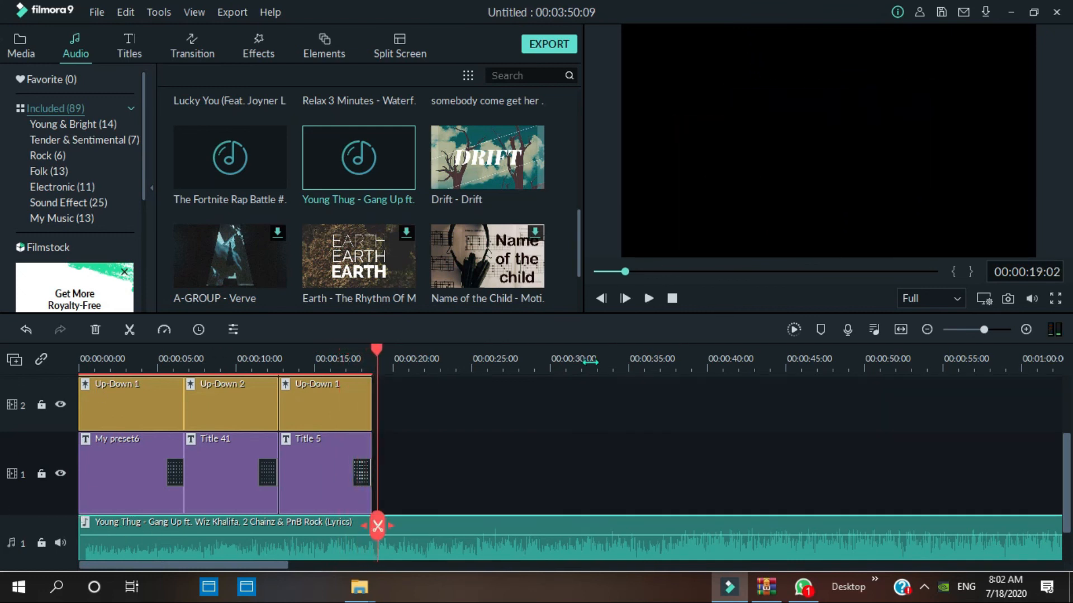
pyautogui.click(379, 525)
pyautogui.click(631, 558)
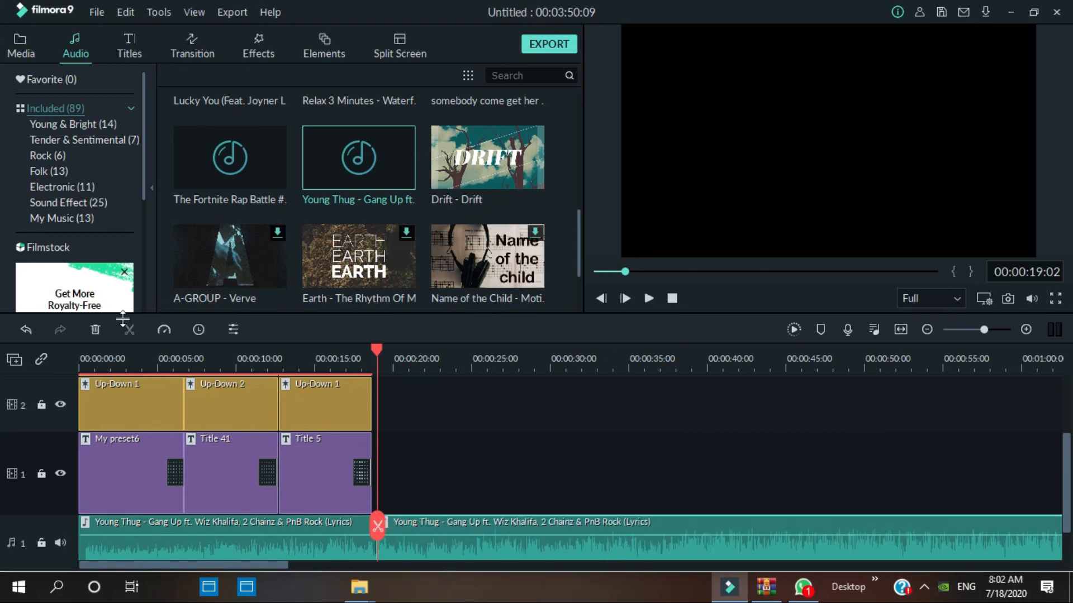
pyautogui.click(95, 330)
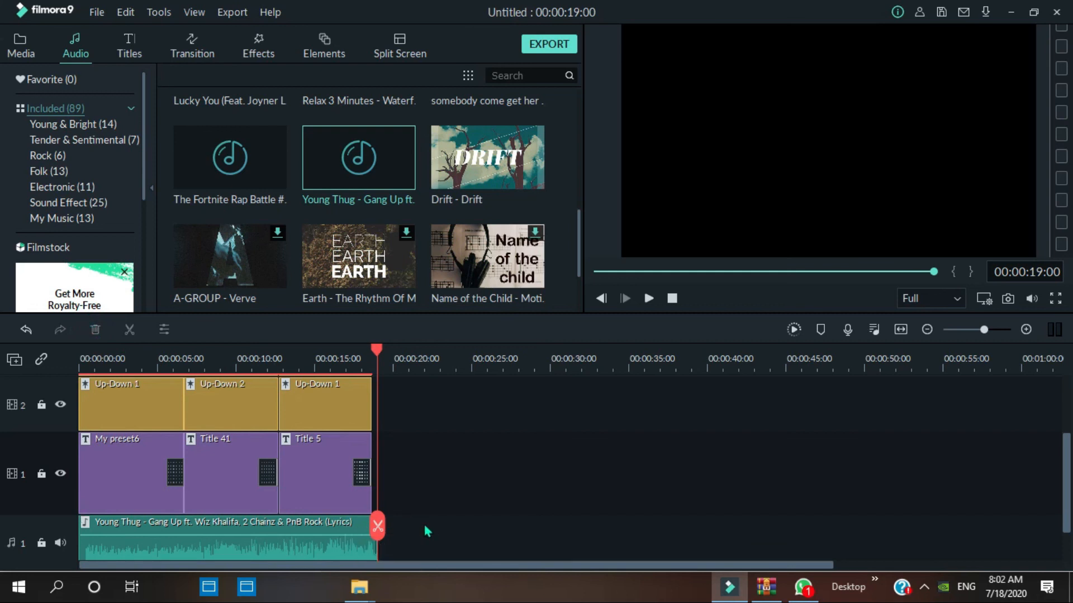
pyautogui.moveTo(377, 530); pyautogui.dragTo(381, 528)
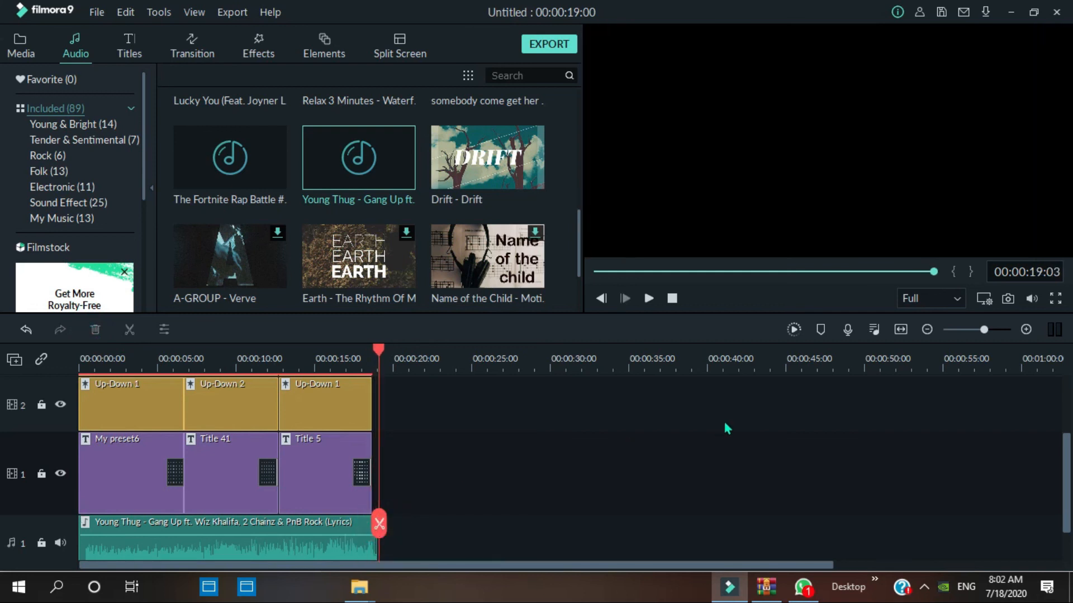
pyautogui.click(1011, 13)
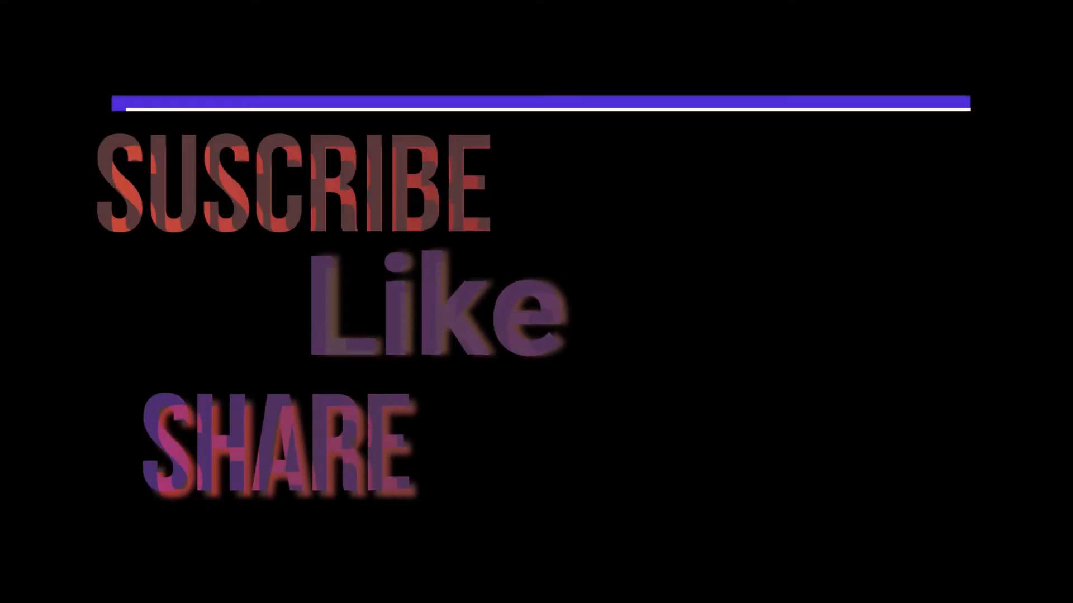